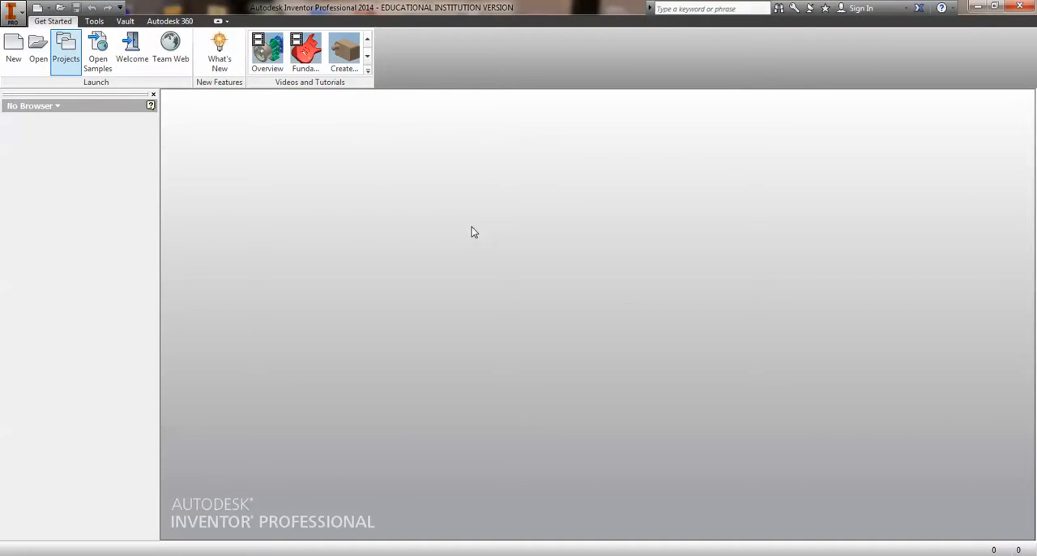
# Review the Projects list and close it again
pyautogui.click(35, 73)
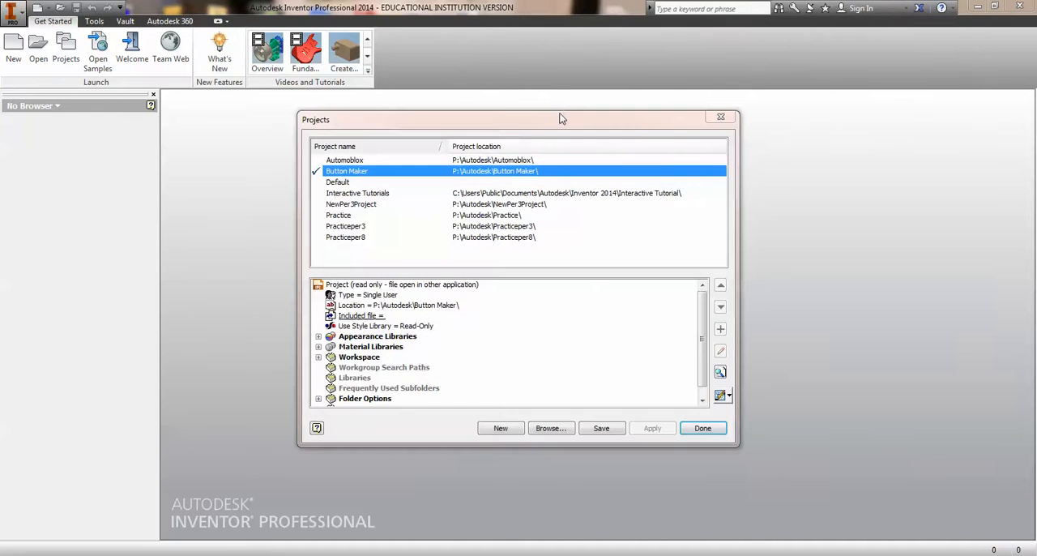
pyautogui.click(720, 116)
# Create a new Standard.ipt part under the Practice.ipj project
pyautogui.click(12, 49)
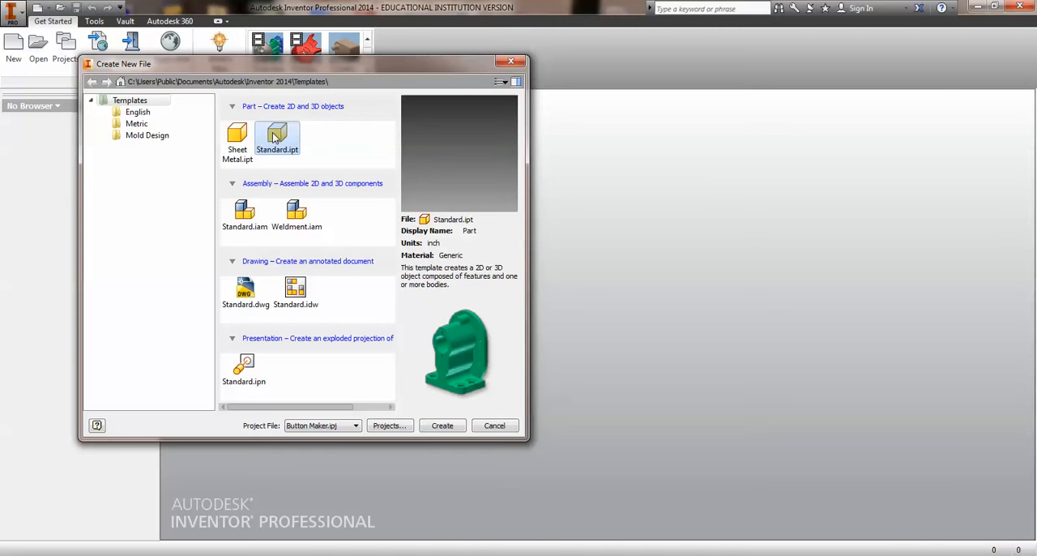
pyautogui.click(356, 427)
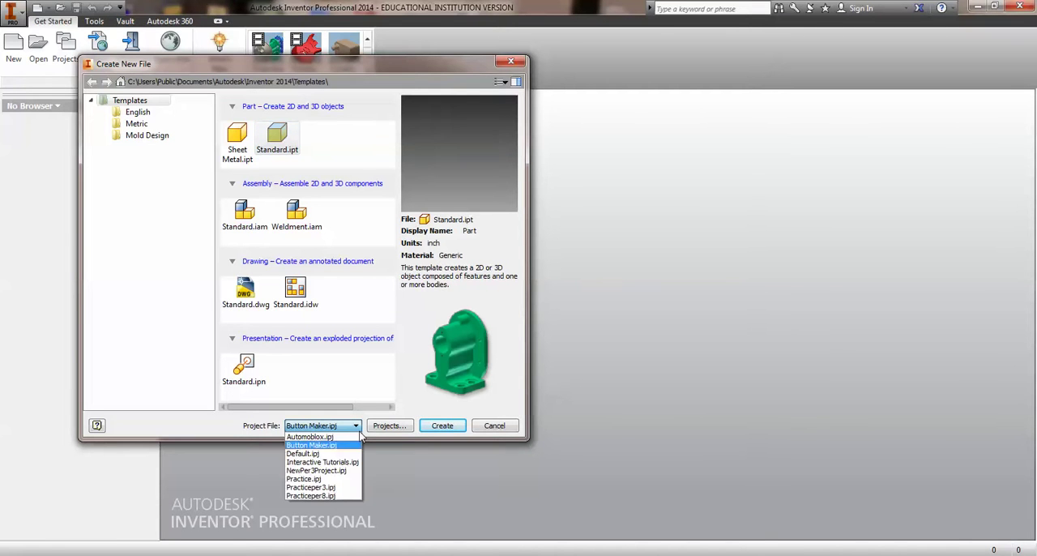
pyautogui.click(328, 480)
pyautogui.click(442, 426)
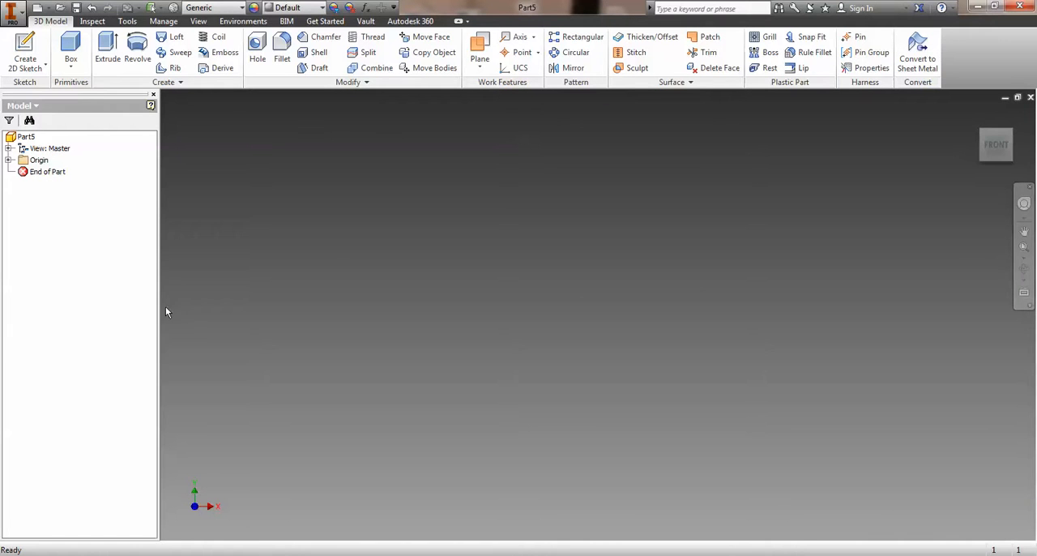
# Start Sketch1 as a 2D sketch on the front XY origin plane
pyautogui.click(25, 46)
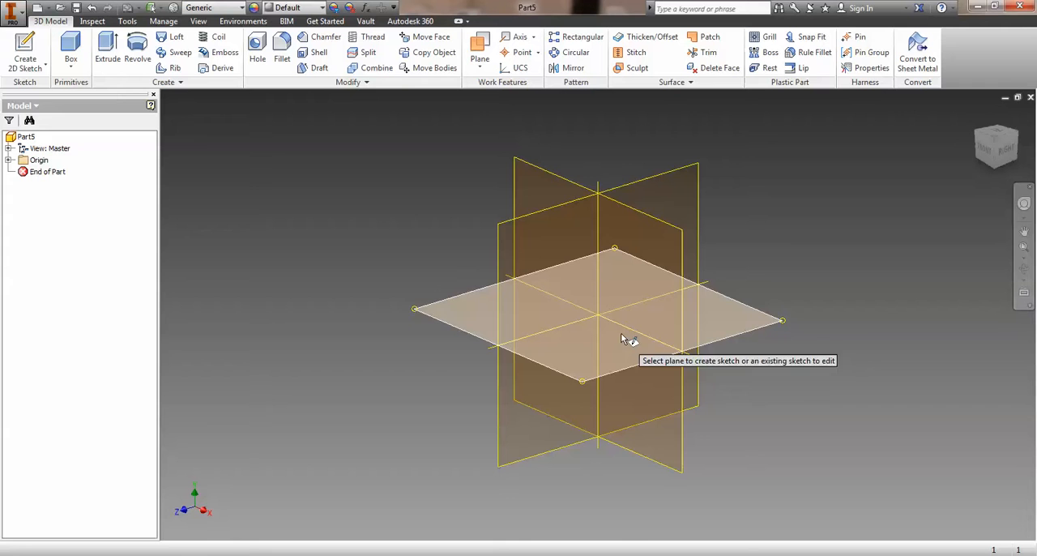
pyautogui.click(669, 277)
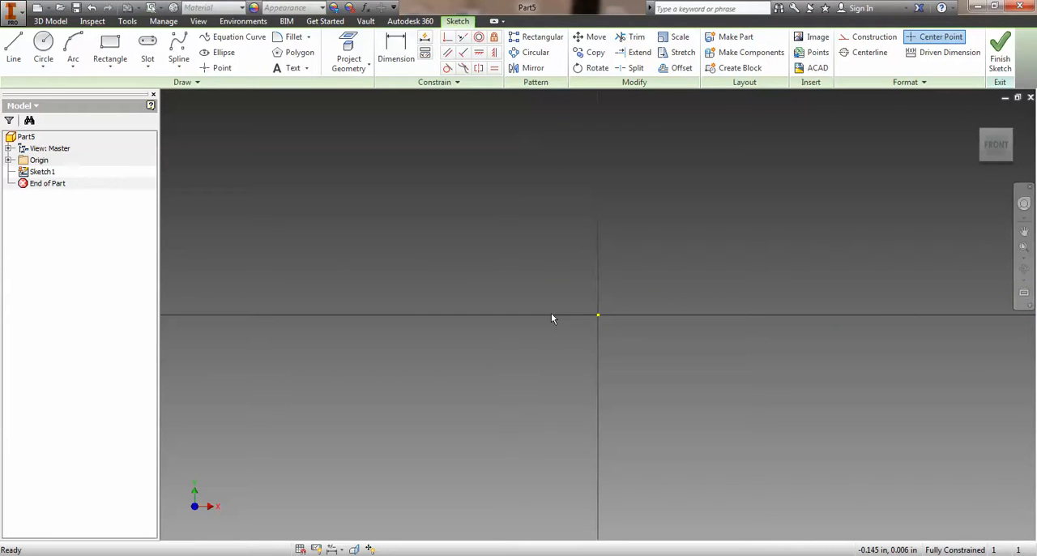
pyautogui.scroll(1, 664, 304)
pyautogui.scroll(1, 641, 299)
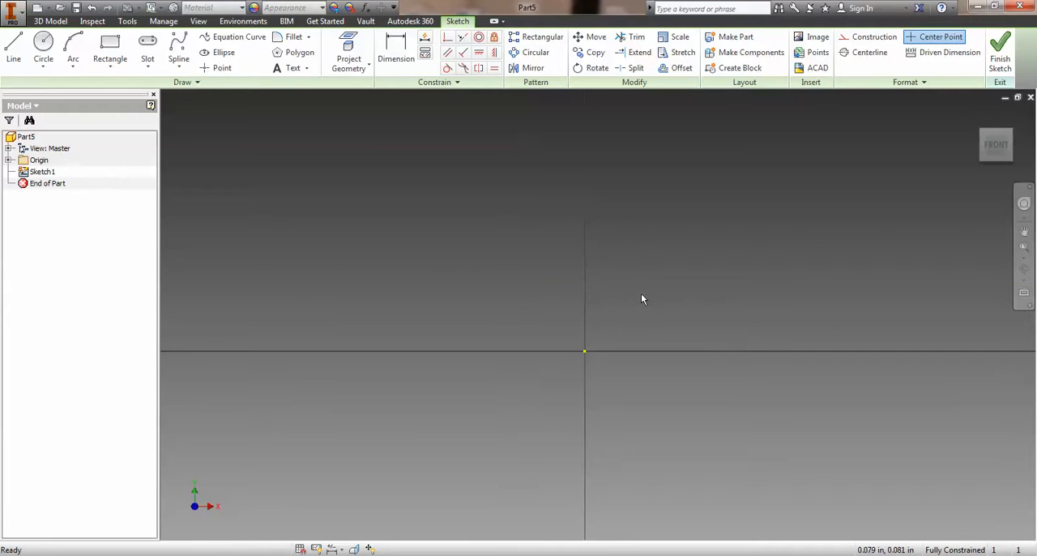
pyautogui.scroll(-1, 632, 298)
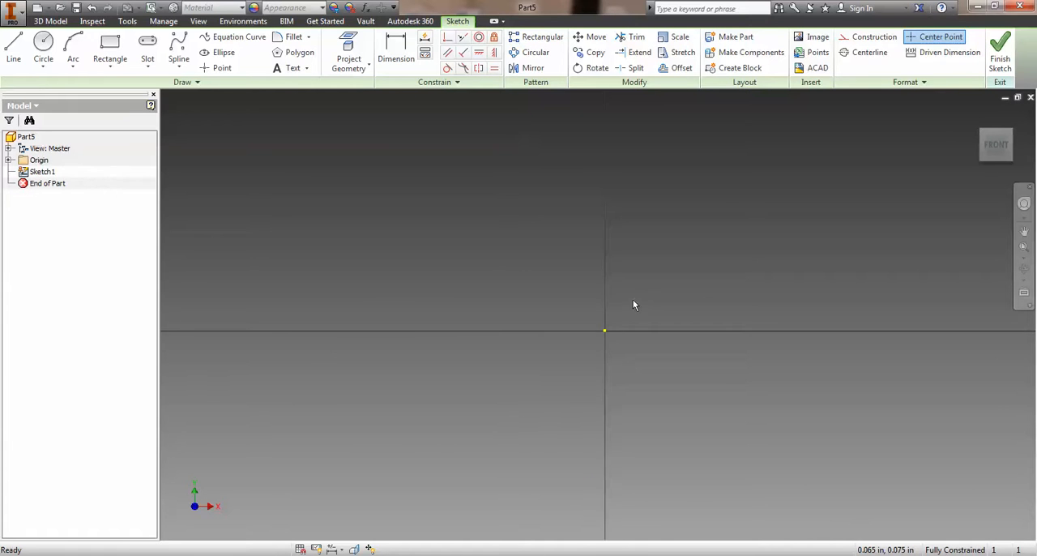
pyautogui.scroll(-1, 633, 299)
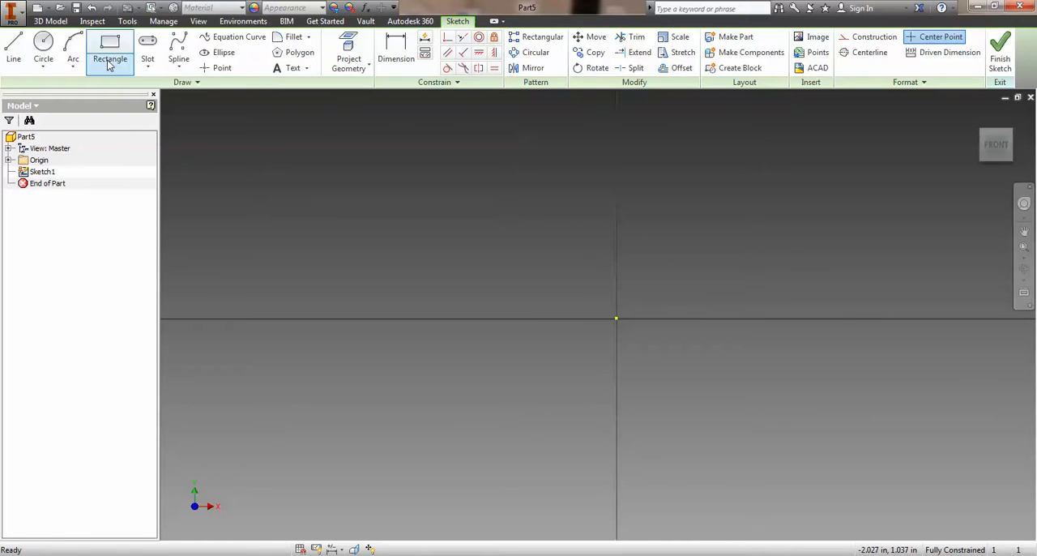
# Draw the short vertical left line of the paperclip path, left of the origin
pyautogui.click(12, 54)
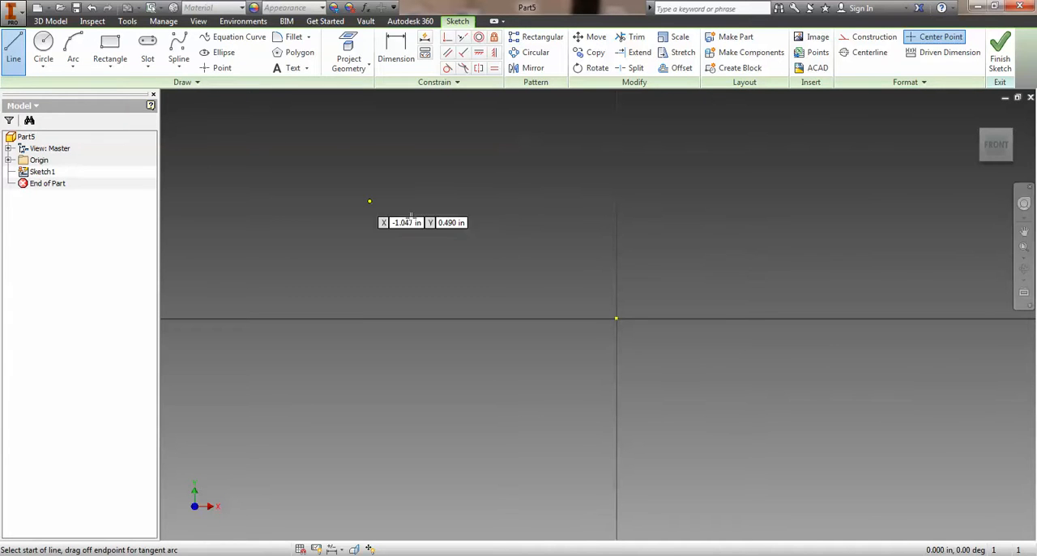
pyautogui.click(512, 333)
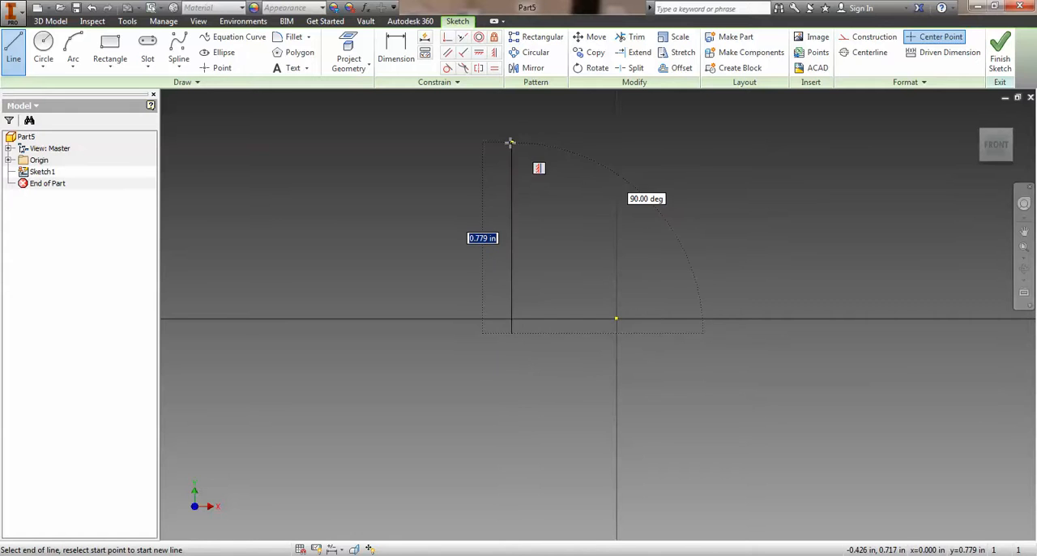
pyautogui.click(510, 144)
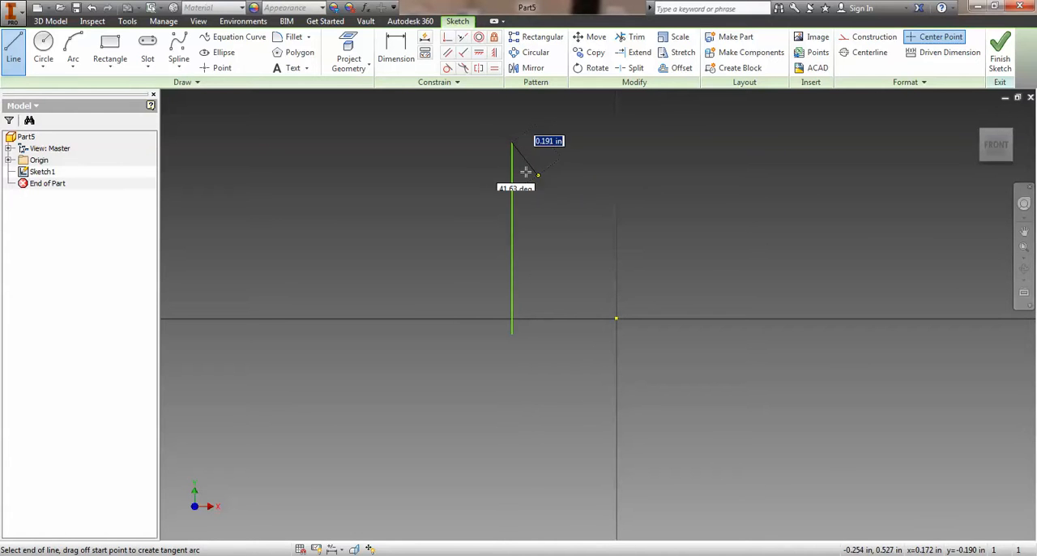
pyautogui.press('Escape')
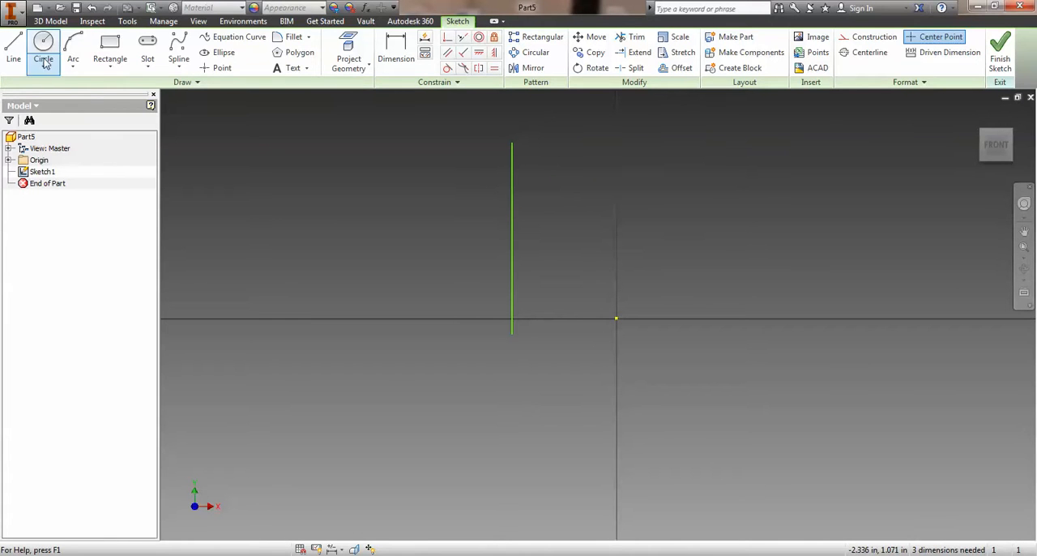
# Draw a centre-point semicircle over the top from the line's upper end
pyautogui.click(69, 65)
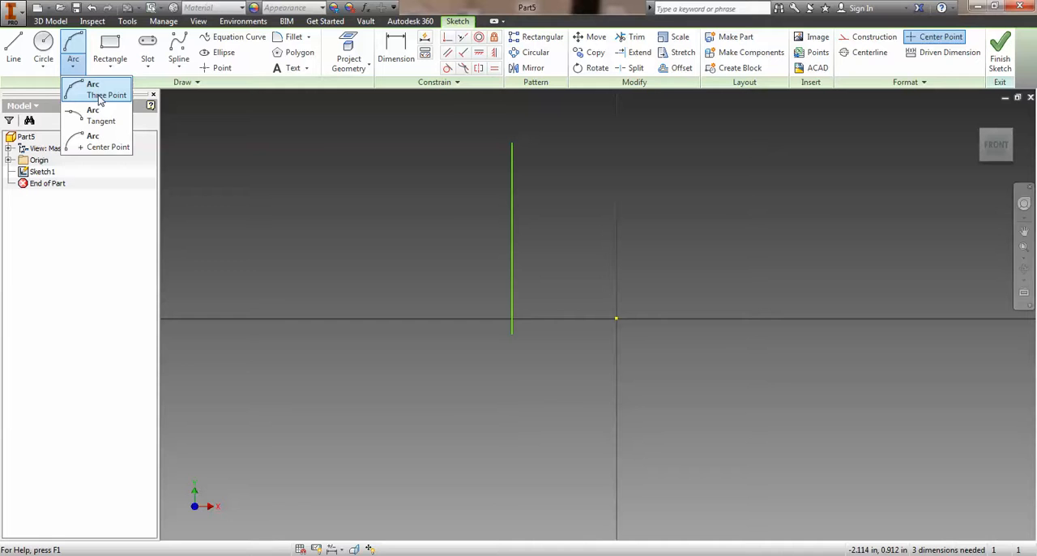
pyautogui.click(102, 147)
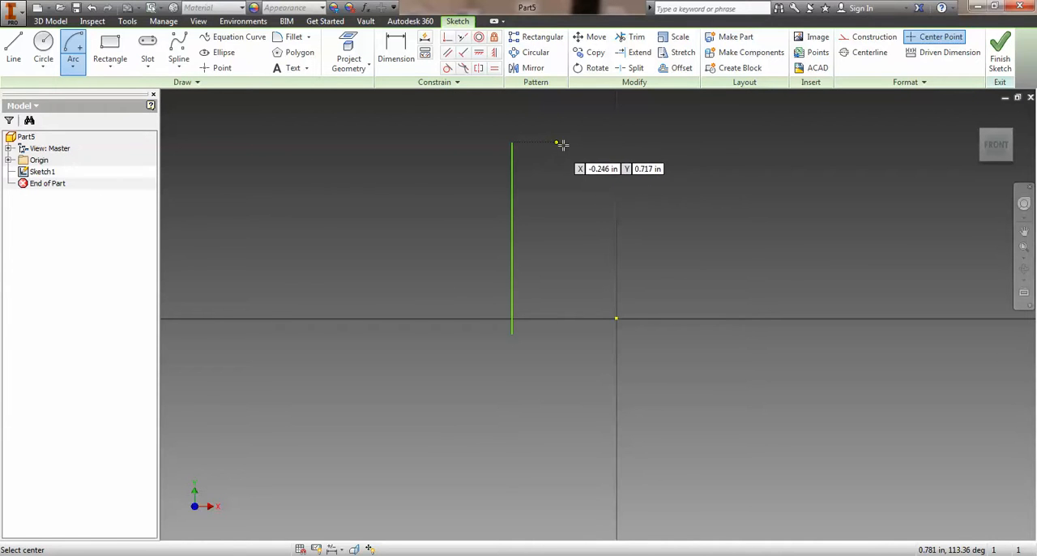
pyautogui.click(591, 143)
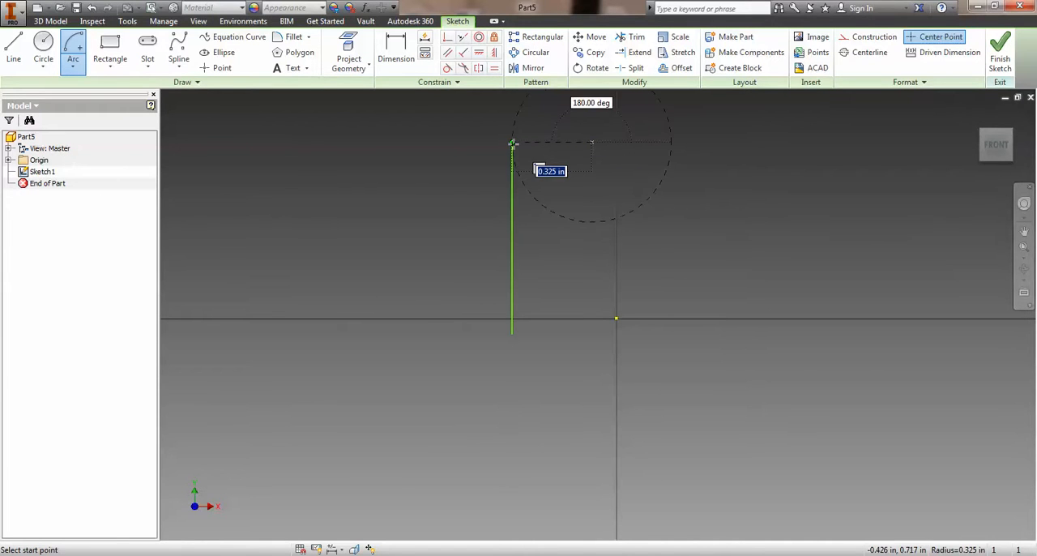
pyautogui.click(512, 144)
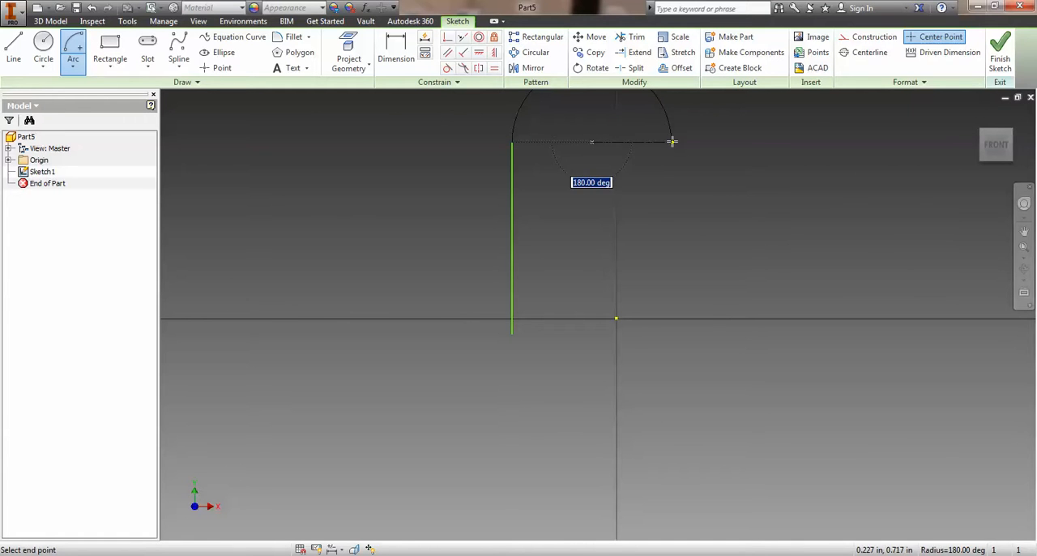
pyautogui.click(671, 141)
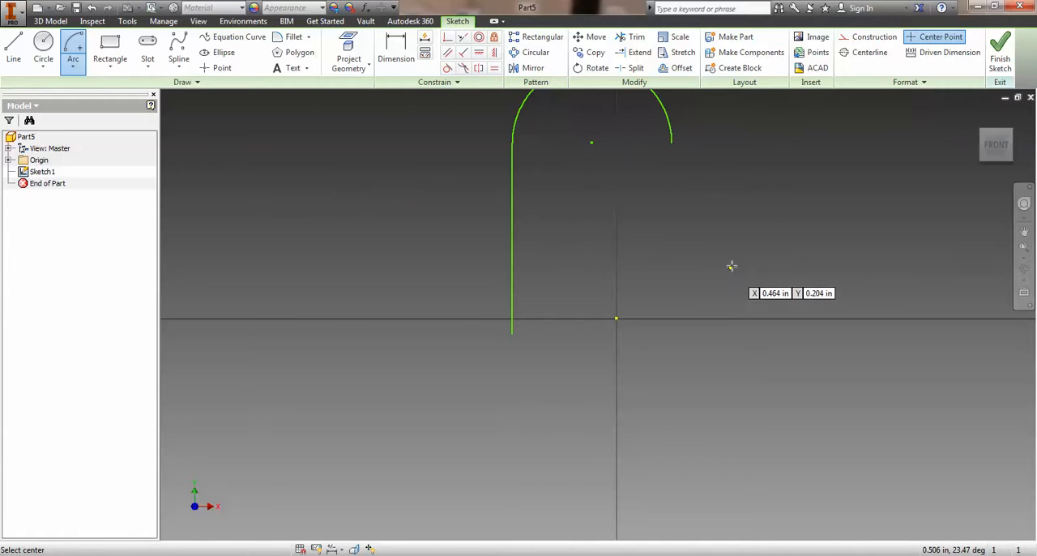
pyautogui.scroll(-2, 731, 266)
pyautogui.press('Escape')
# Draw the long right line from the arc's end down well below the origin
pyautogui.press('l')
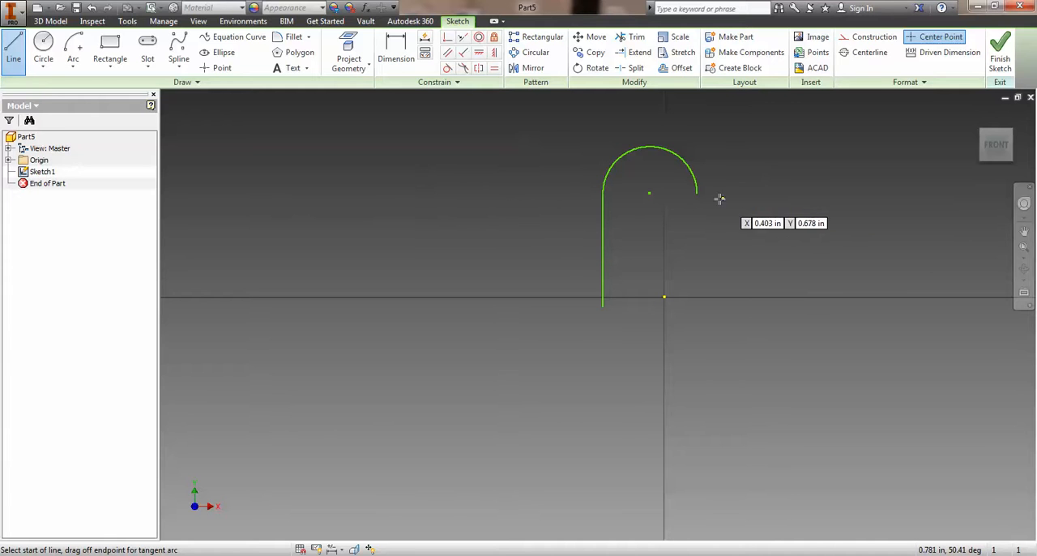
pyautogui.click(696, 189)
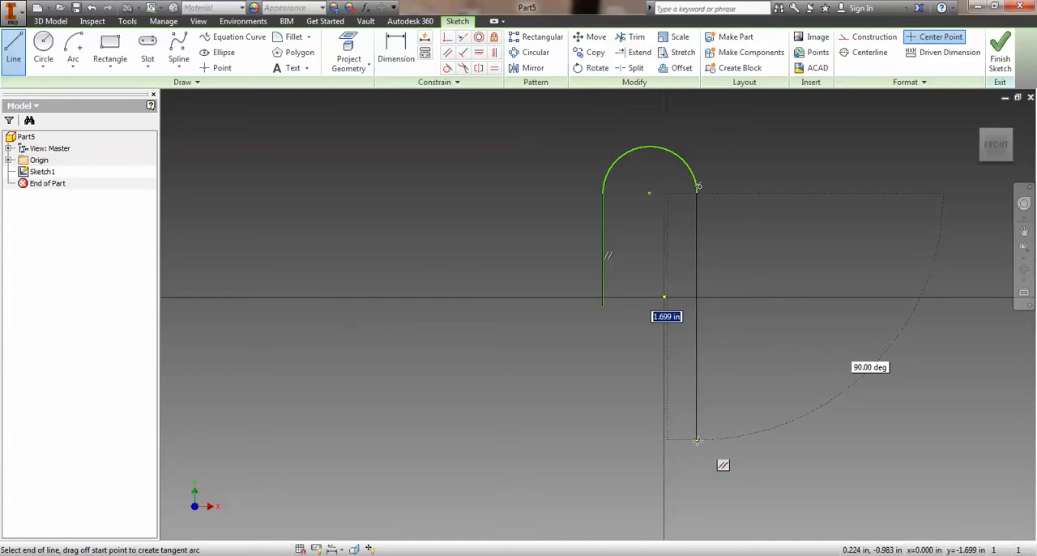
pyautogui.click(697, 441)
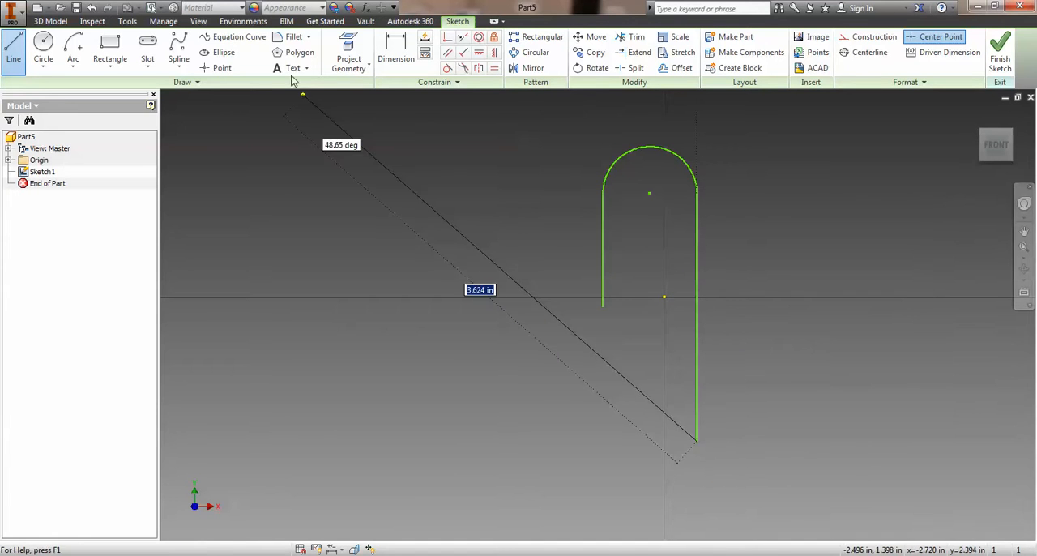
pyautogui.press('Escape')
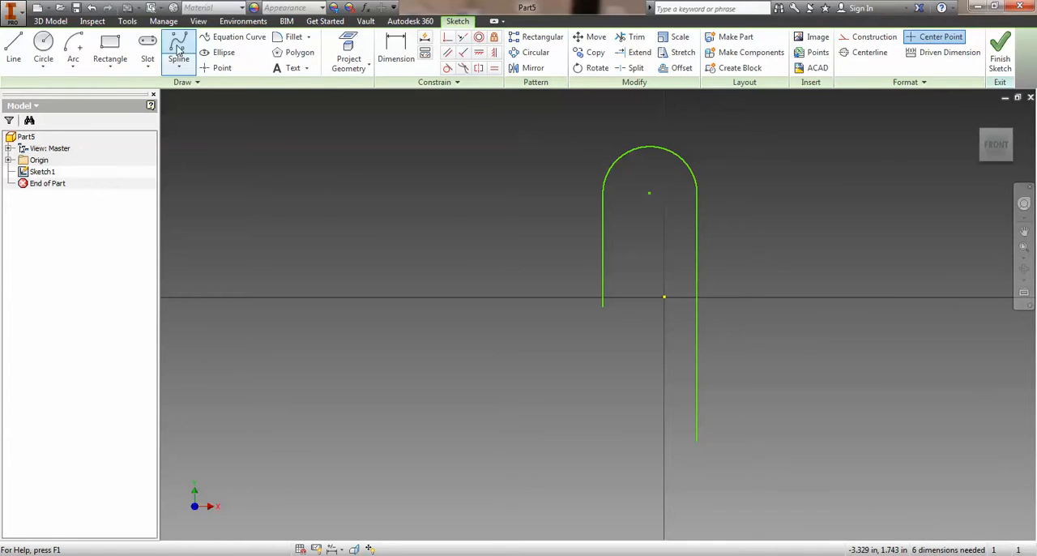
pyautogui.click(73, 50)
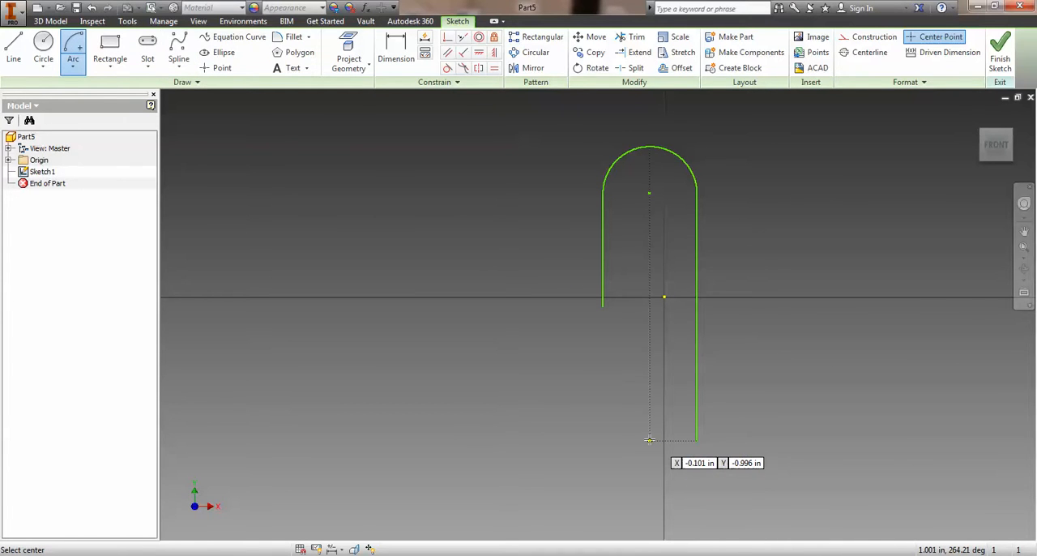
# Draw the centre-point semicircle forming the rounded bottom bend, after one cancelled try
pyautogui.click(649, 440)
pyautogui.click(695, 439)
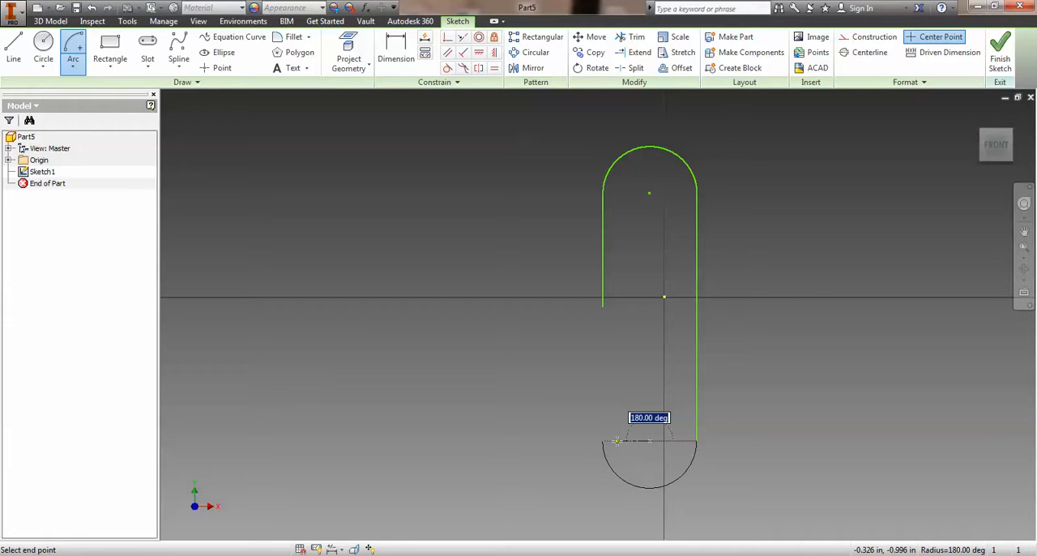
pyautogui.press('Escape')
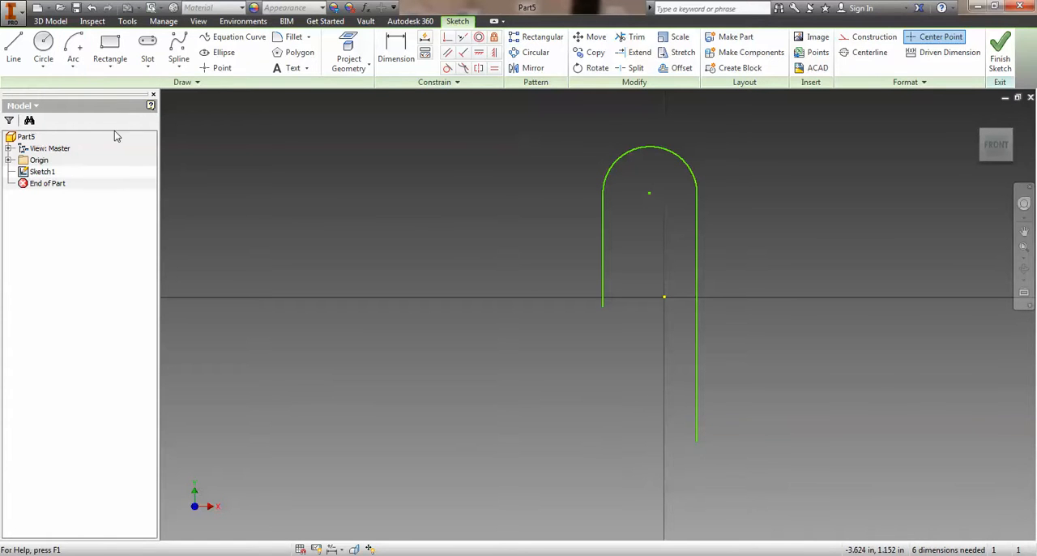
pyautogui.click(73, 50)
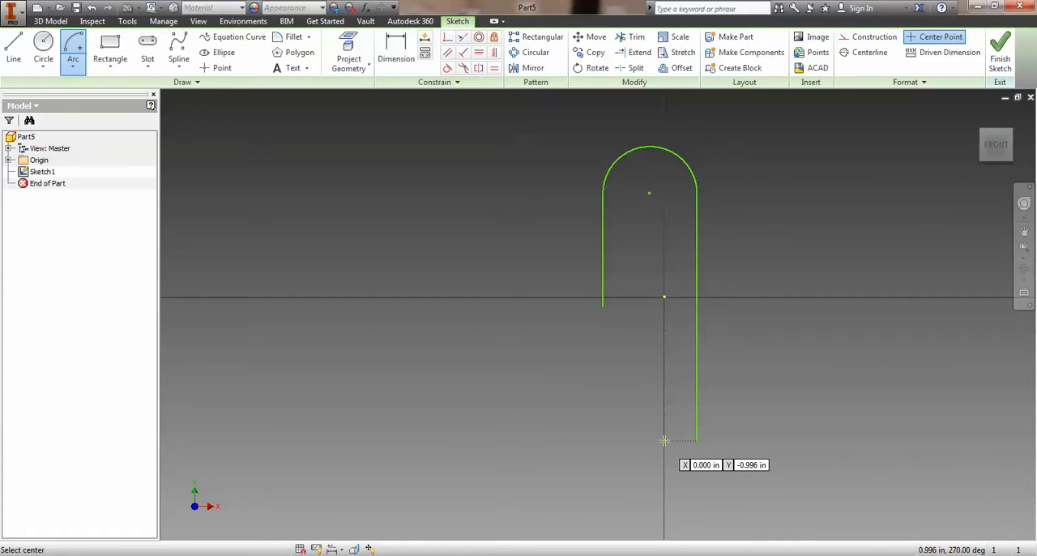
pyautogui.click(664, 440)
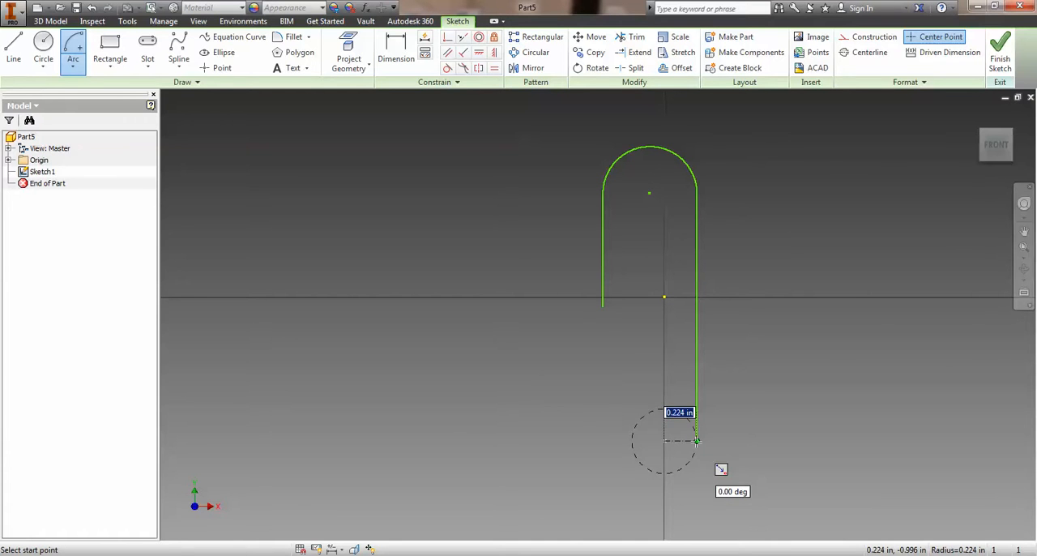
pyautogui.click(697, 441)
pyautogui.click(632, 441)
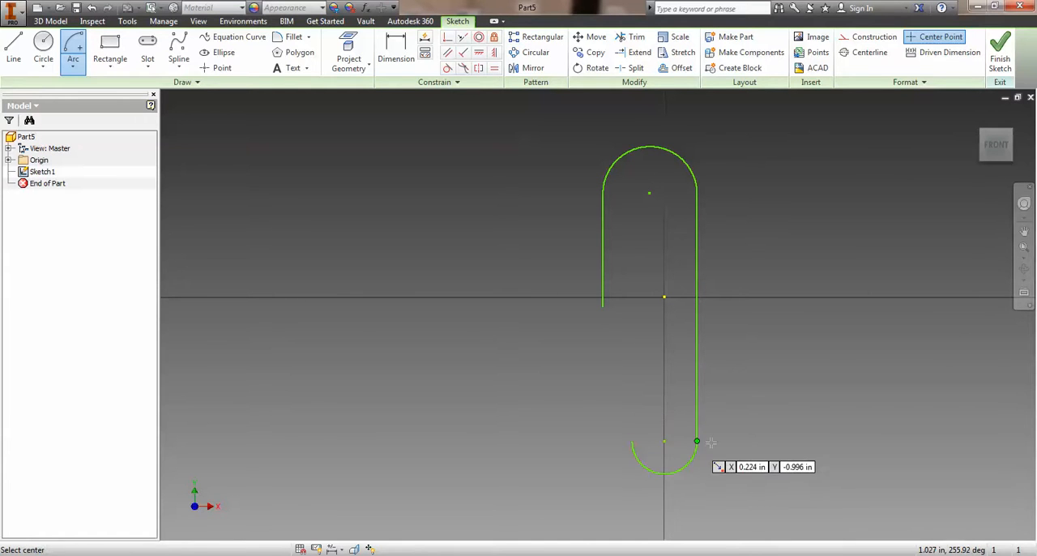
pyautogui.press('Escape')
# Draw the inner line rising from the bottom bend's free end into the loop
pyautogui.click(13, 50)
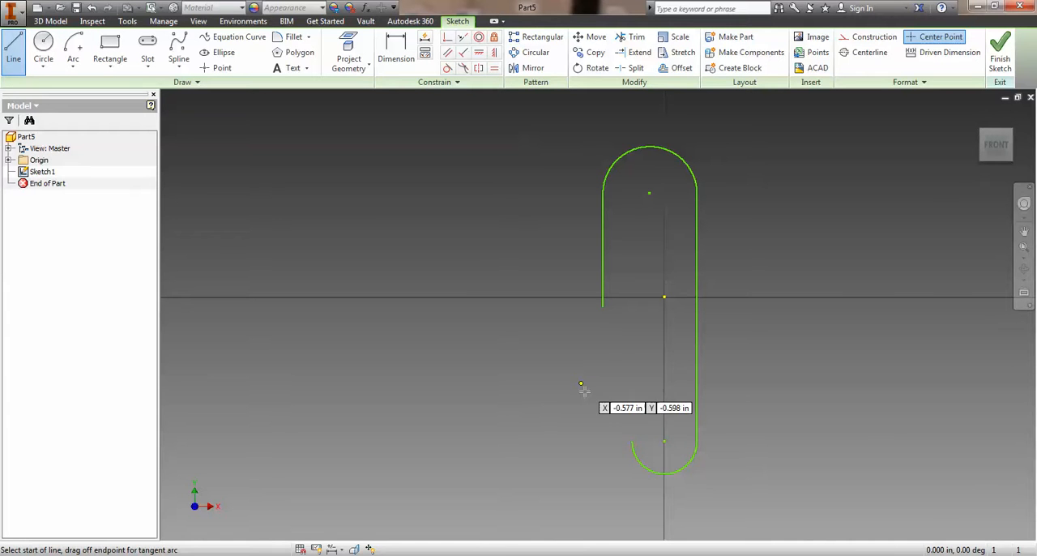
pyautogui.click(632, 441)
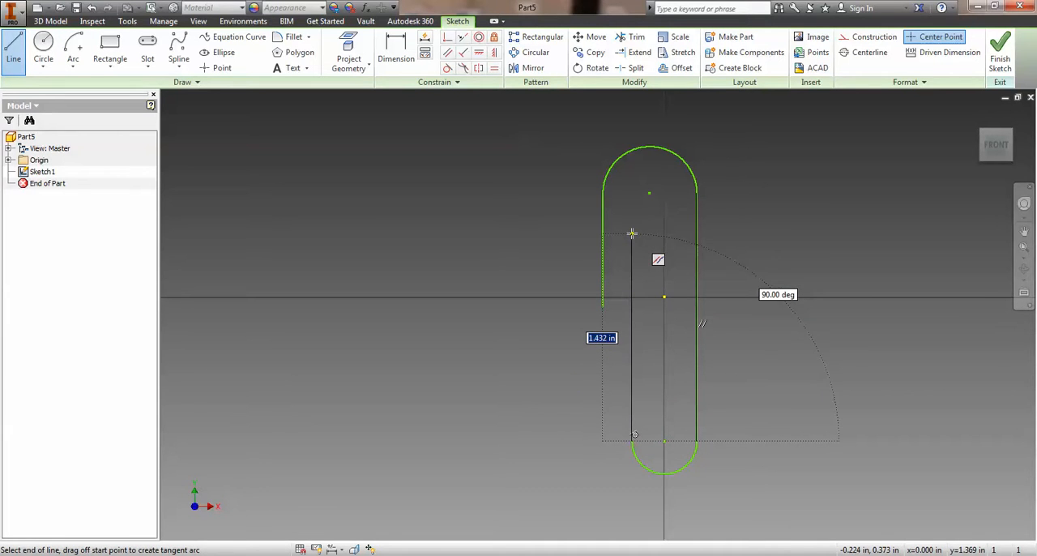
pyautogui.click(632, 227)
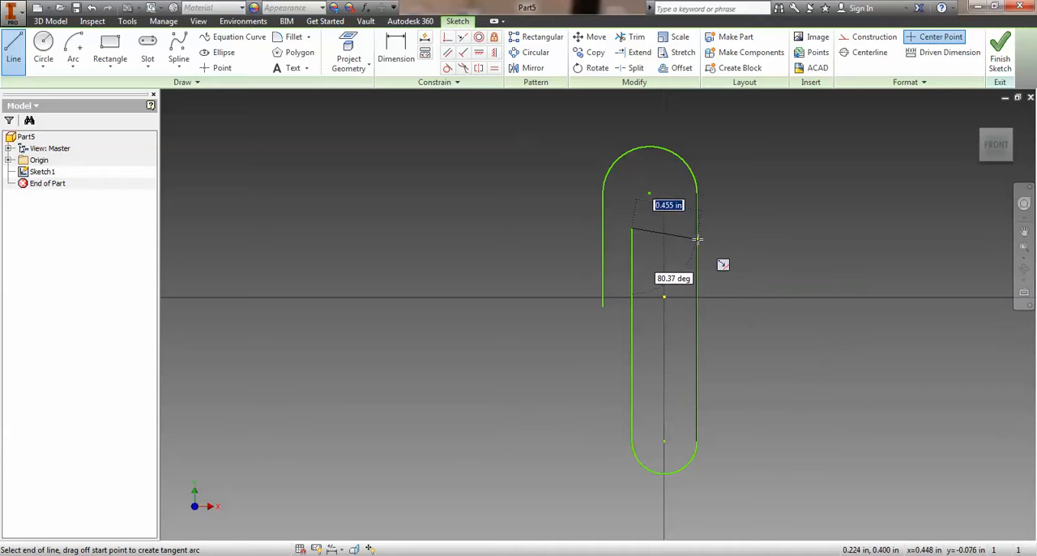
pyautogui.press('Escape')
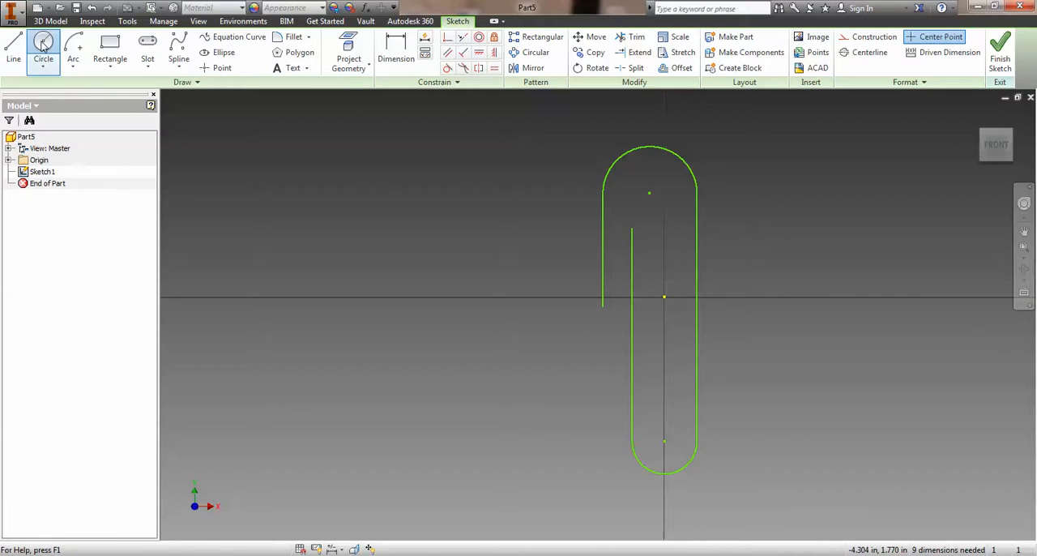
# Try a circle inside the top loop, then discard it
pyautogui.click(44, 45)
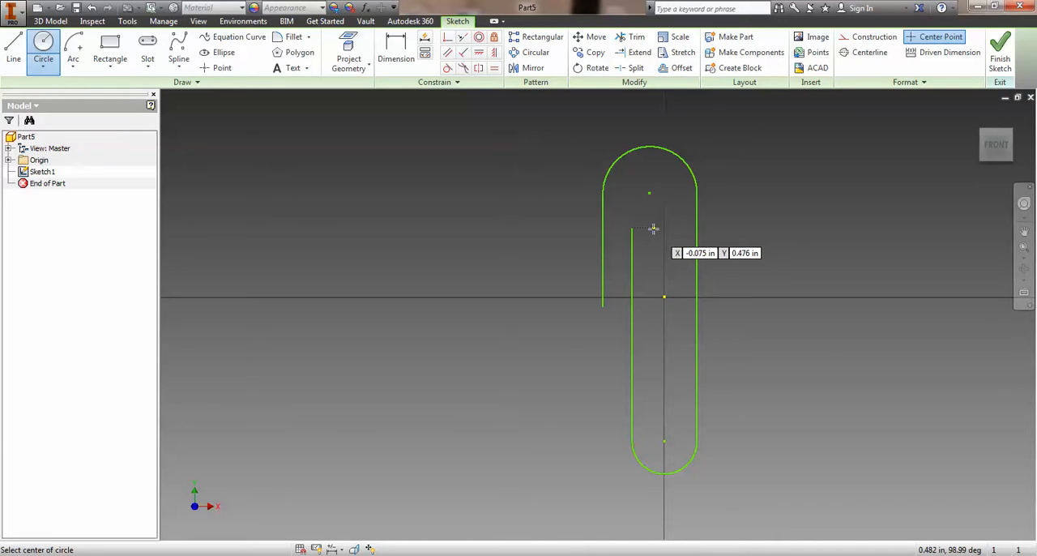
pyautogui.click(653, 230)
pyautogui.click(631, 230)
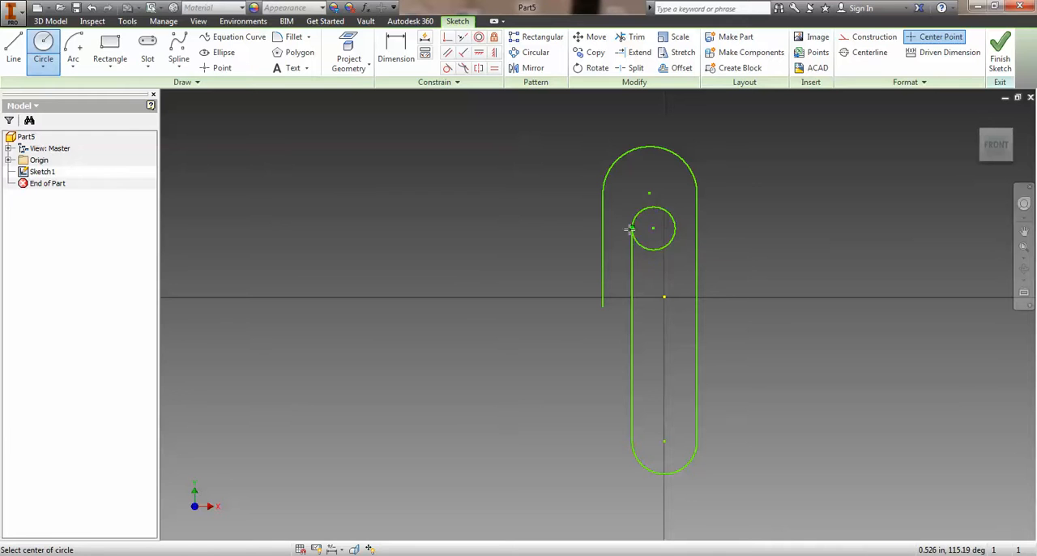
pyautogui.press('Escape')
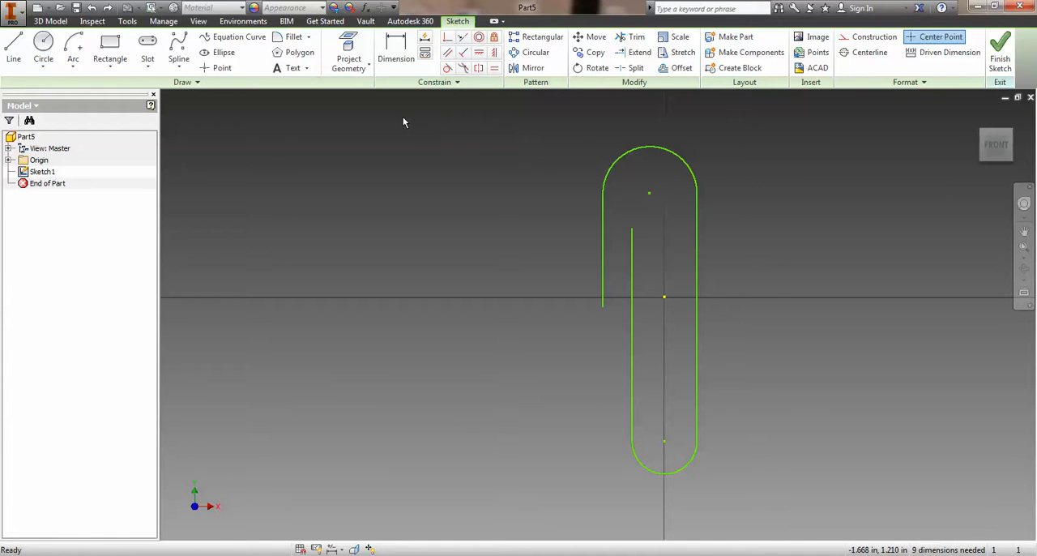
pyautogui.click(73, 47)
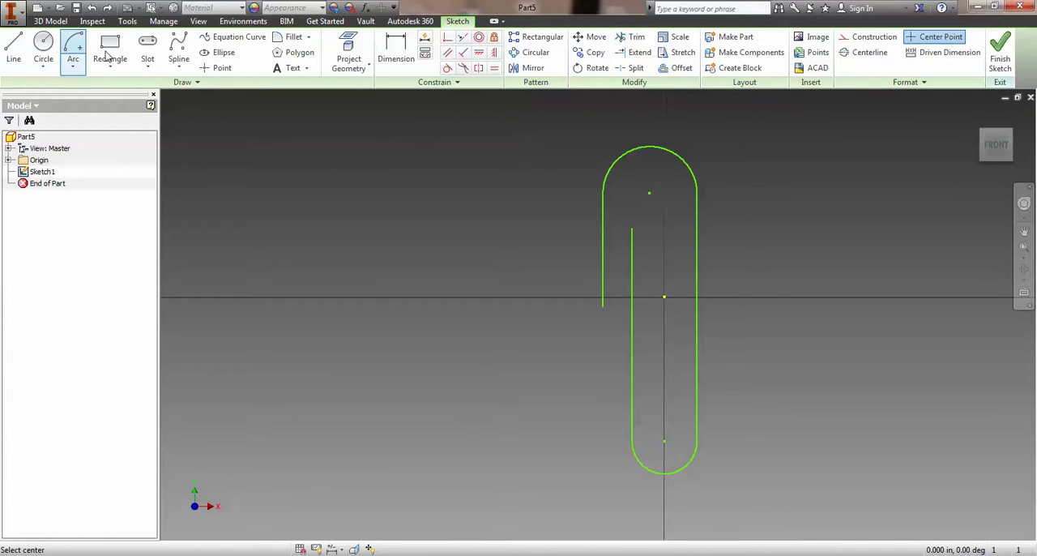
# Draw the small centre-point arc forming the inner top bend
pyautogui.click(658, 230)
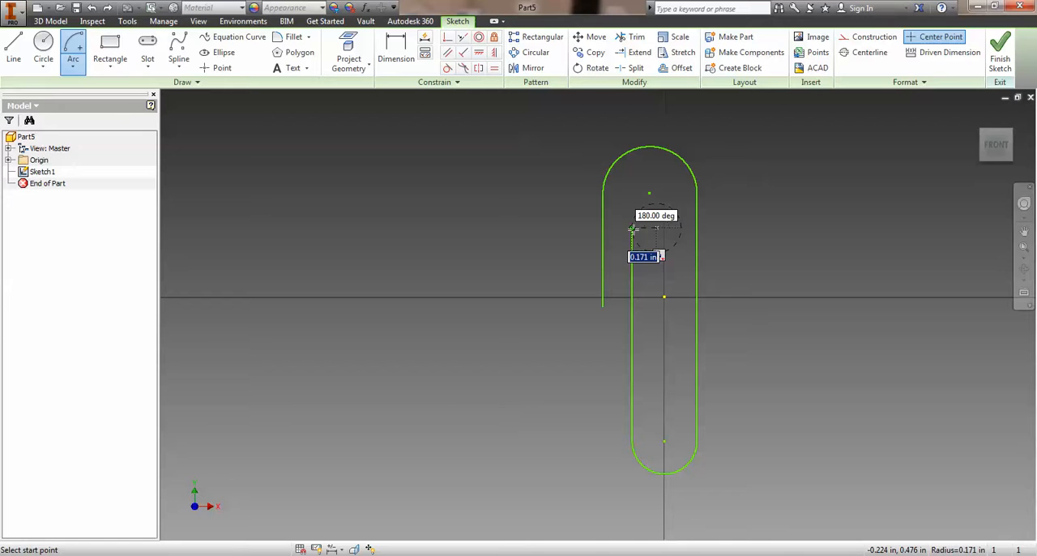
pyautogui.click(631, 230)
pyautogui.click(682, 228)
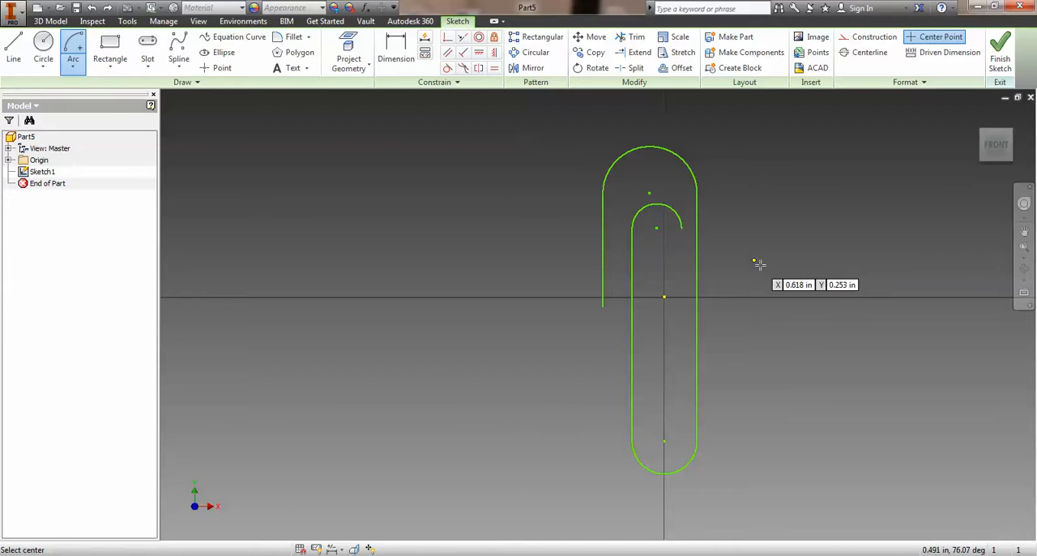
# Draw the shorter line down from the inner arc partway inside the clip
pyautogui.click(13, 48)
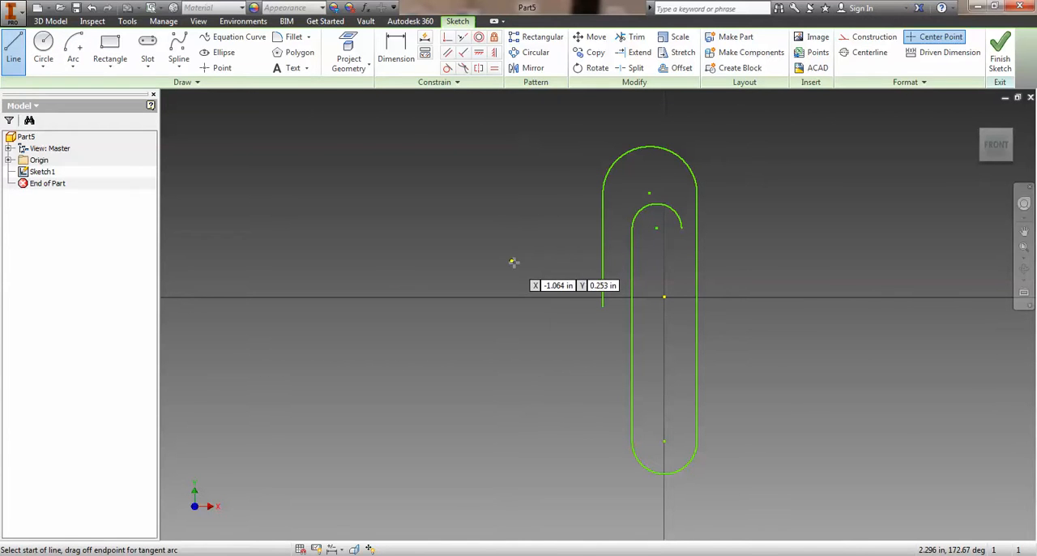
pyautogui.click(682, 224)
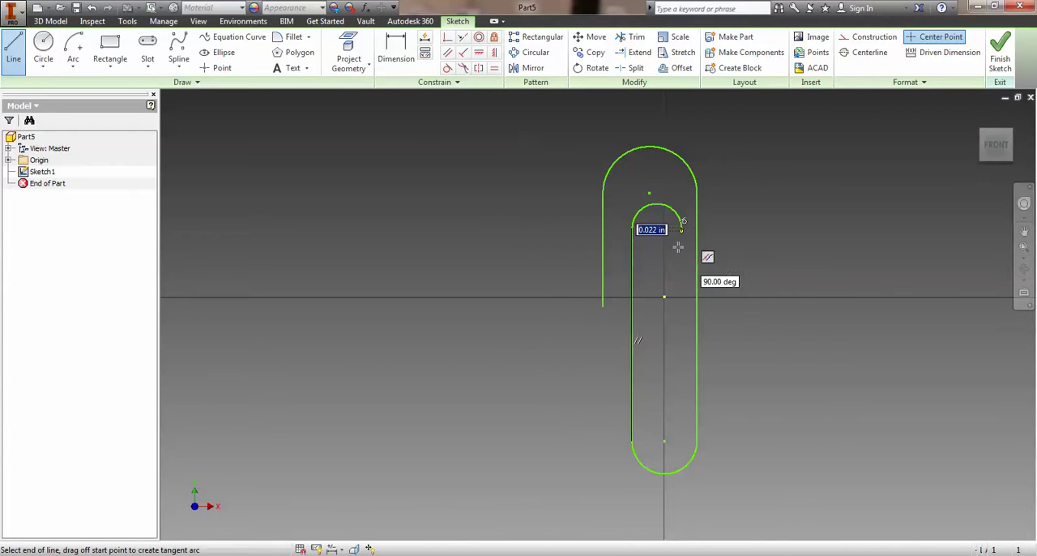
pyautogui.click(681, 398)
pyautogui.press('Escape')
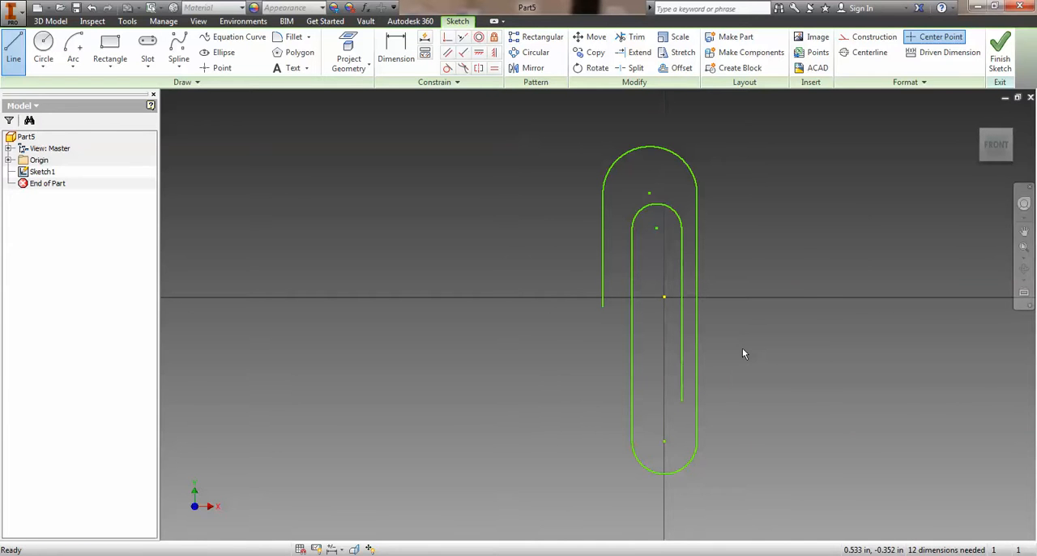
# Finish Sketch1 and centre the whole paperclip path in the 3D view
pyautogui.click(1000, 55)
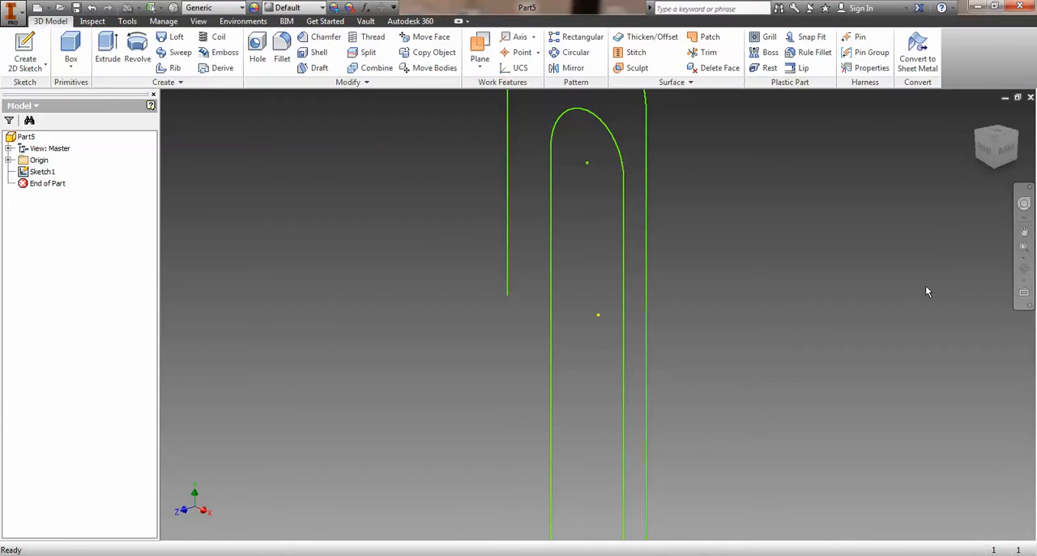
pyautogui.scroll(-2, 920, 308)
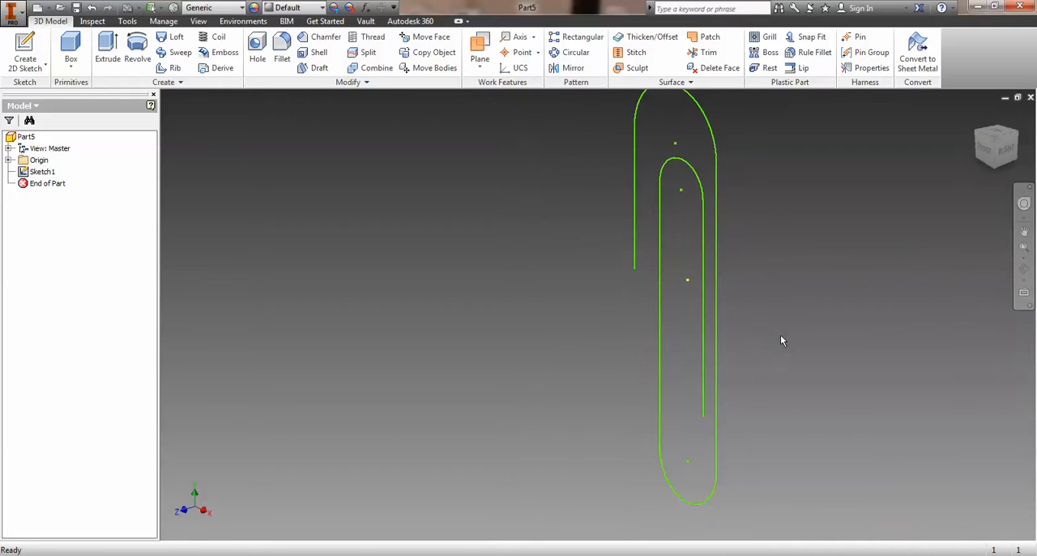
pyautogui.scroll(-1, 794, 340)
pyautogui.scroll(-1, 811, 337)
pyautogui.moveTo(780, 365); pyautogui.dragTo(775, 367, button='middle')
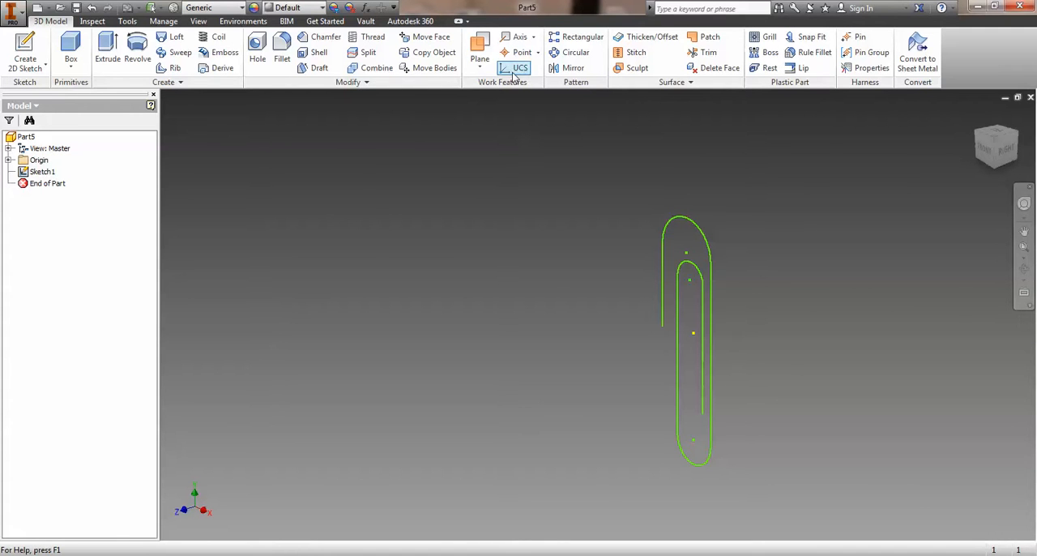
# Start a new 2D sketch on the horizontal origin work plane
pyautogui.click(480, 68)
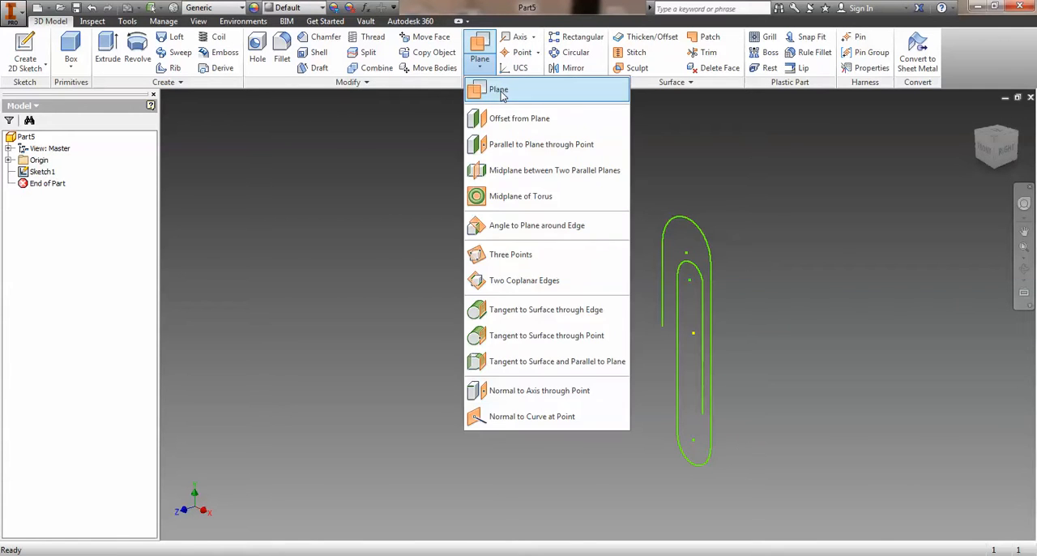
pyautogui.click(502, 95)
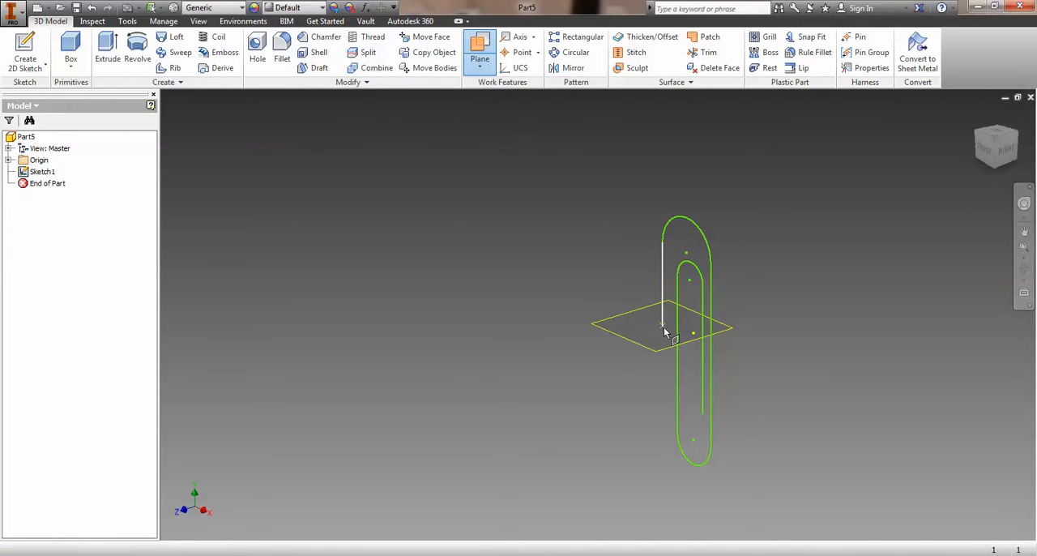
pyautogui.click(25, 50)
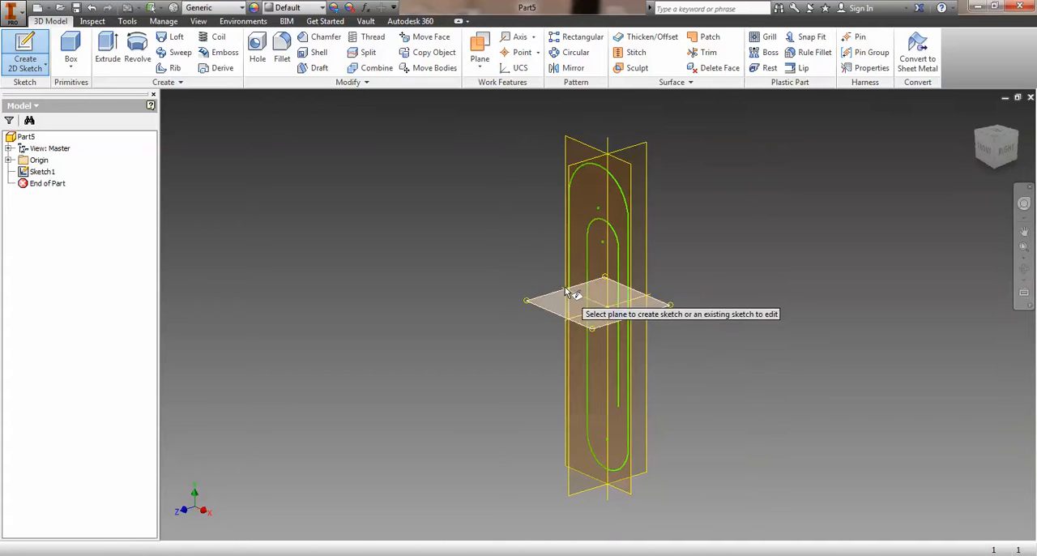
pyautogui.scroll(3, 616, 324)
pyautogui.scroll(-3, 644, 343)
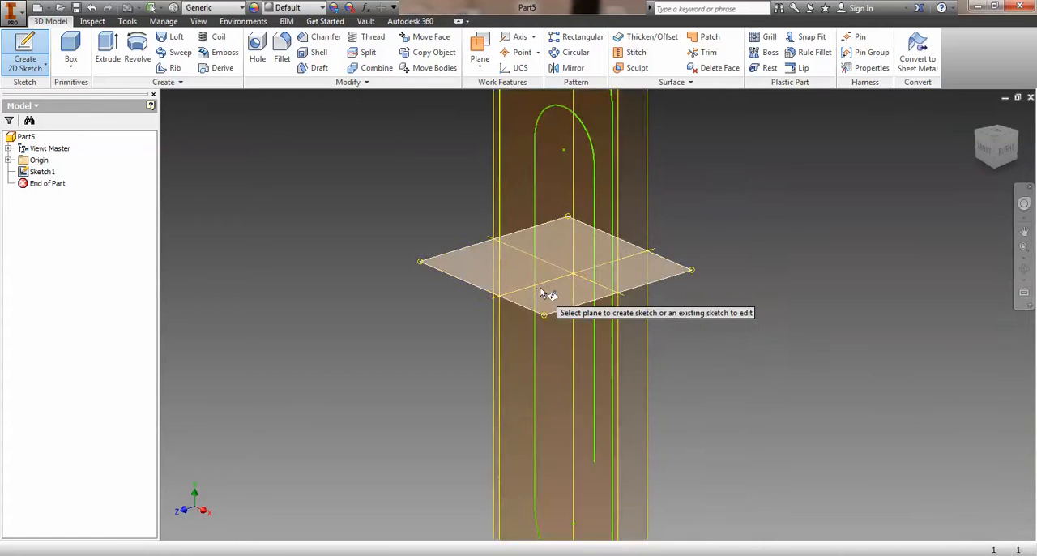
pyautogui.click(497, 275)
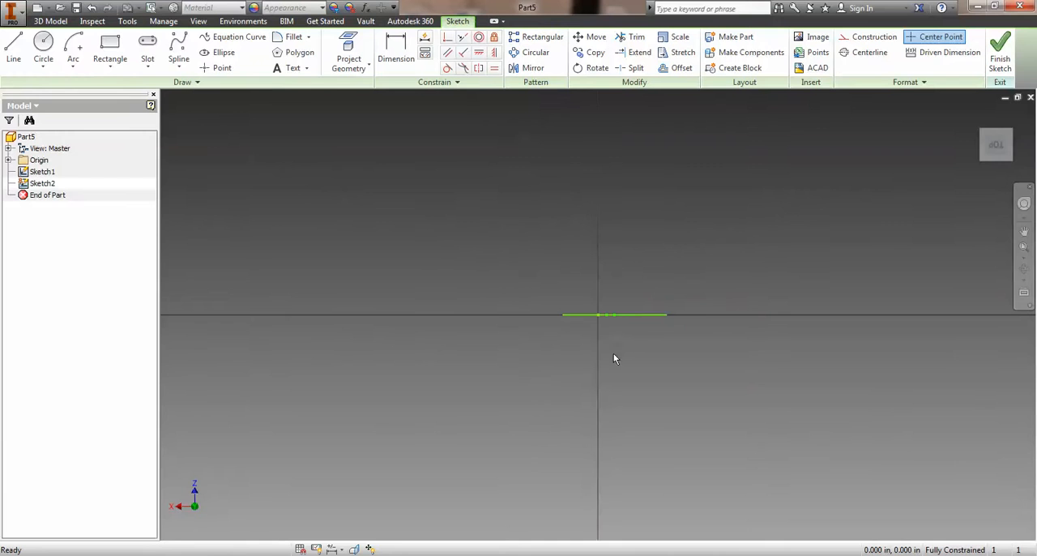
pyautogui.scroll(2, 592, 334)
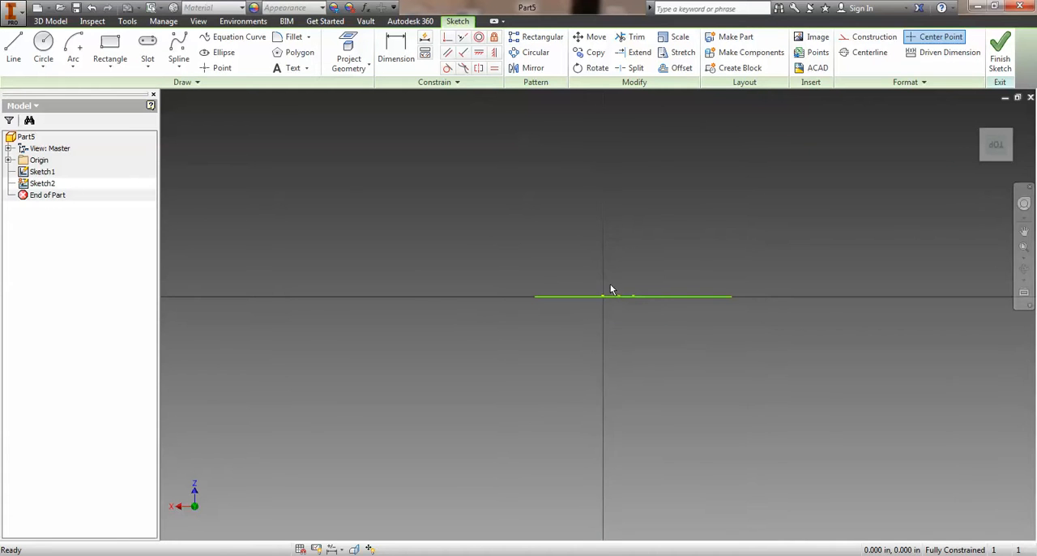
pyautogui.scroll(2, 611, 326)
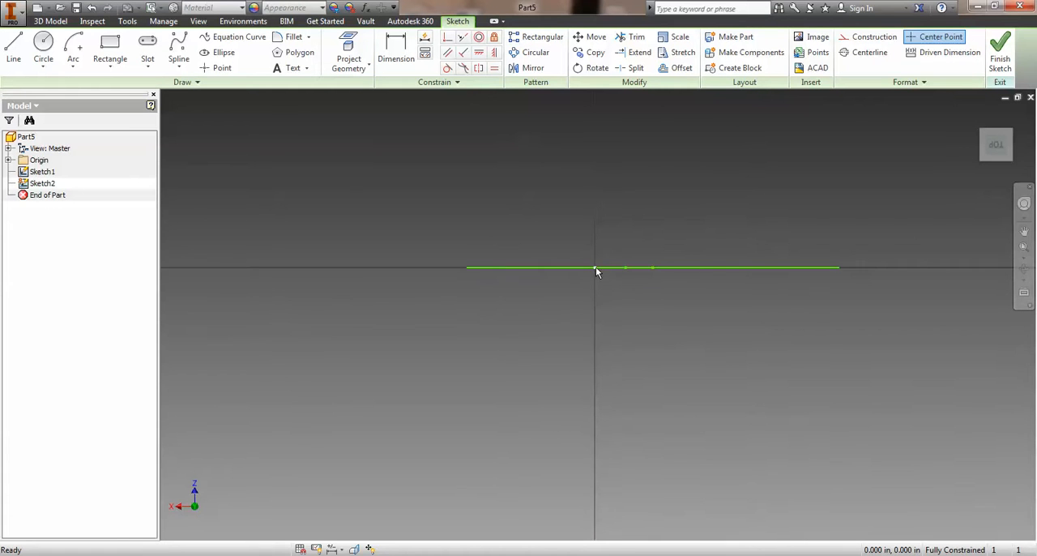
# Draw a small circle centred at the sketch origin and finish the sketch
pyautogui.click(40, 47)
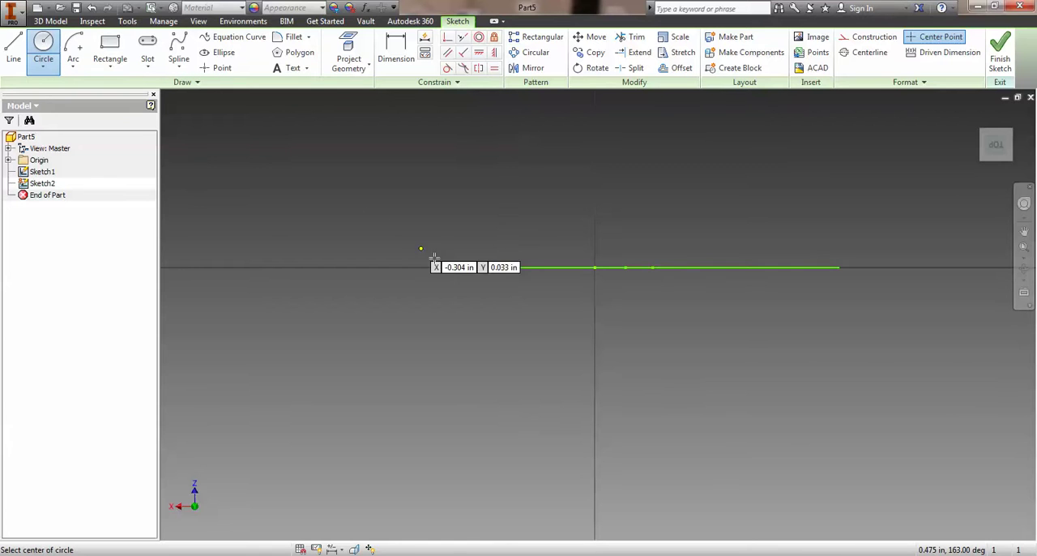
pyautogui.click(595, 268)
pyautogui.click(607, 249)
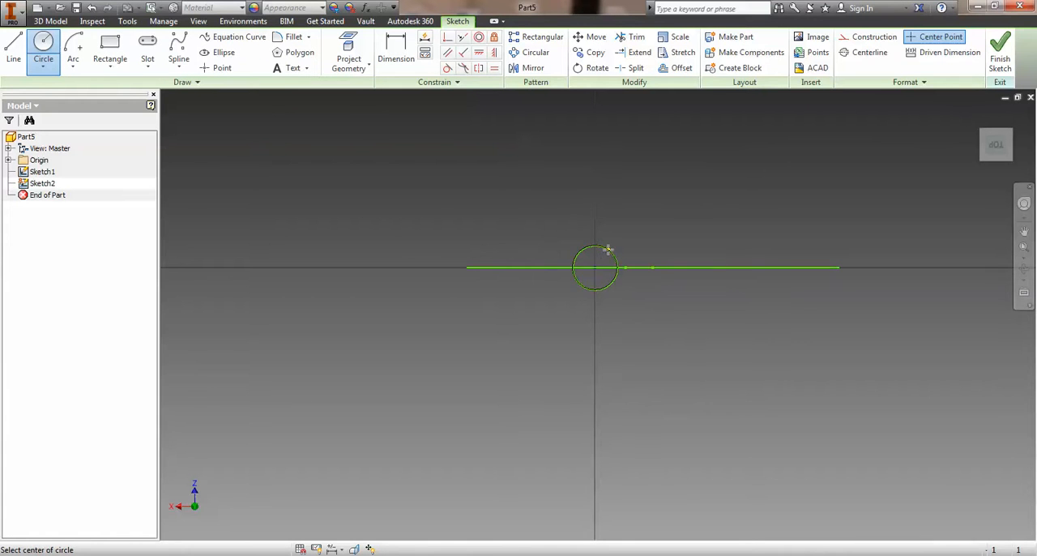
pyautogui.click(1000, 50)
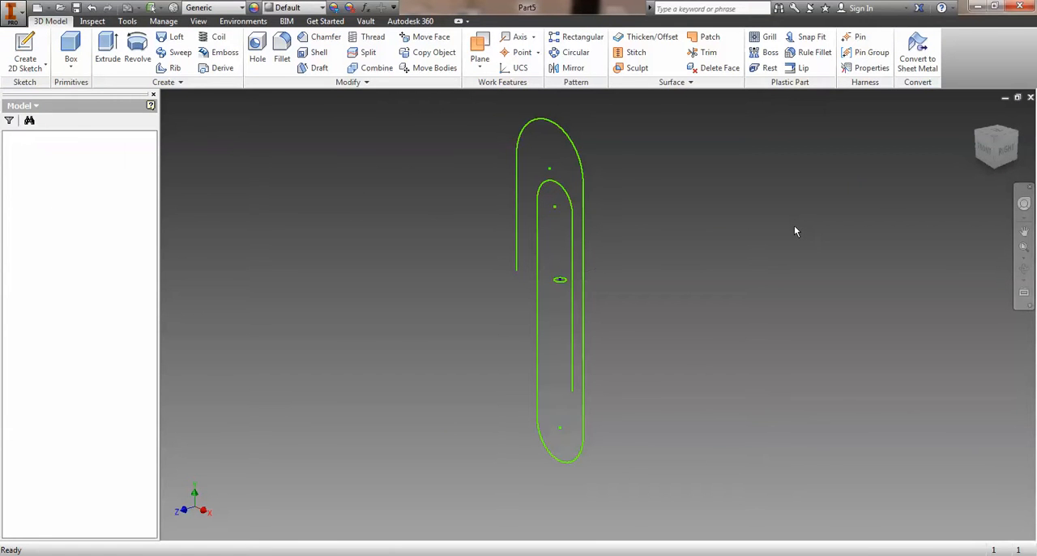
# Undo the origin circle sketch and place Work Plane1 at the outer leg's open end
pyautogui.hotkey('ctrl', 'z')
pyautogui.hotkey('ctrl', 'z')
pyautogui.hotkey('ctrl', 'z')
pyautogui.hotkey('ctrl', 'z')
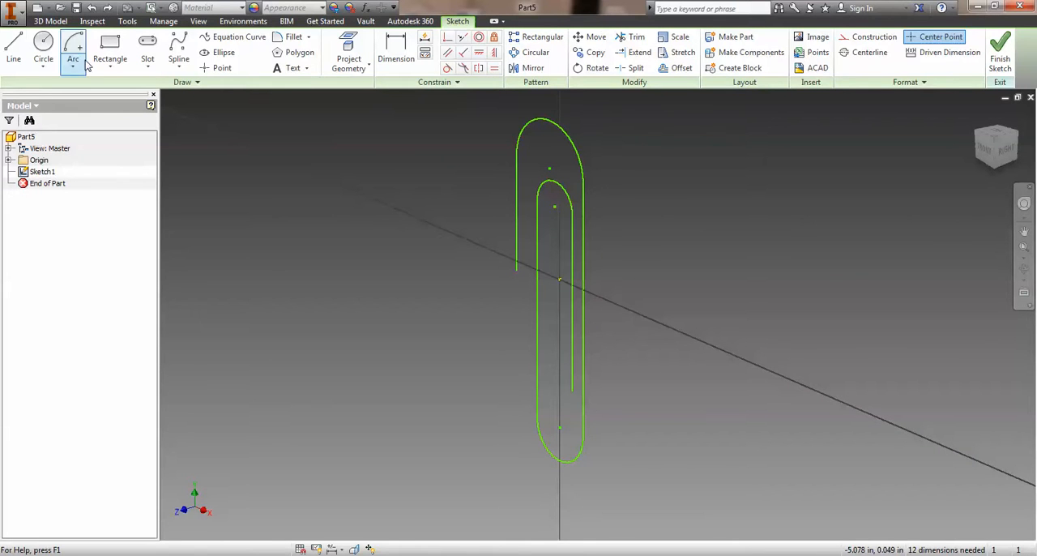
pyautogui.click(1000, 50)
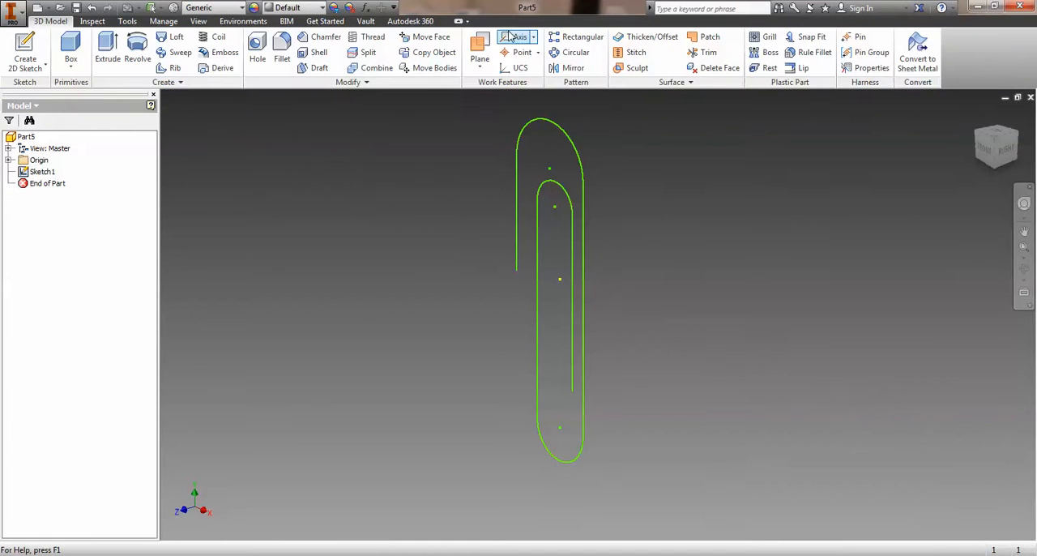
pyautogui.click(480, 49)
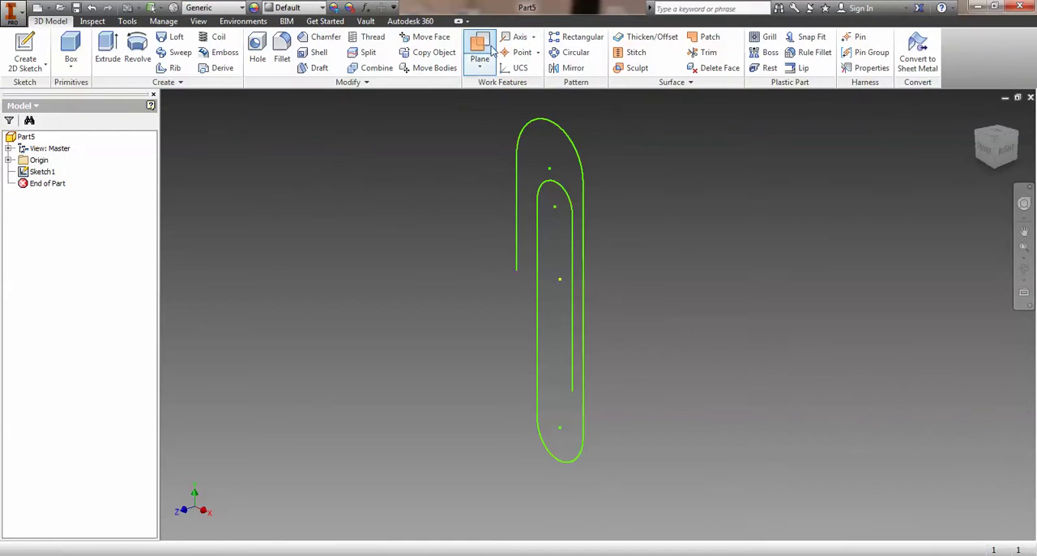
pyautogui.click(518, 265)
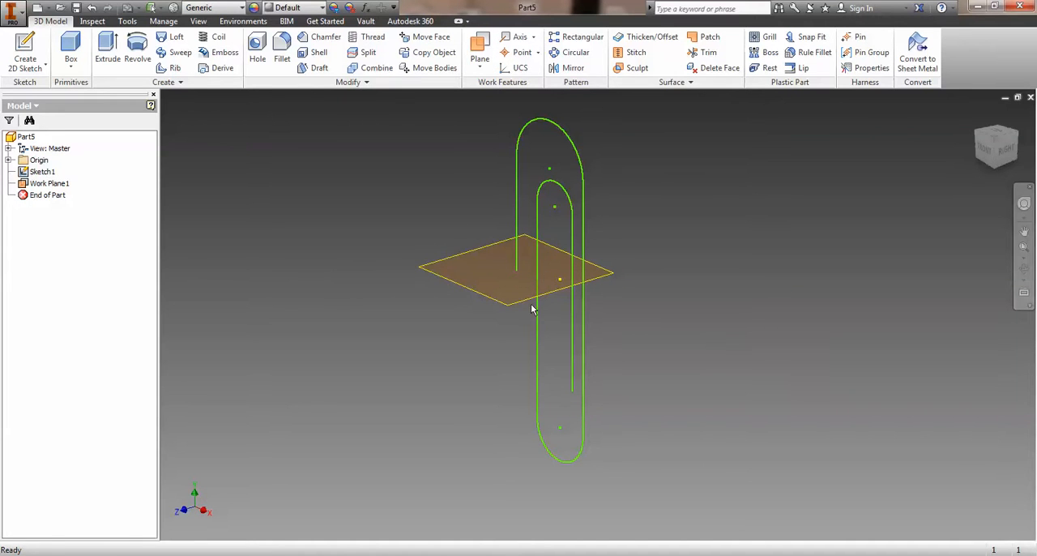
# Sketch2 on Work Plane1: a small circle centred on the path's end point, then finished
pyautogui.click(25, 50)
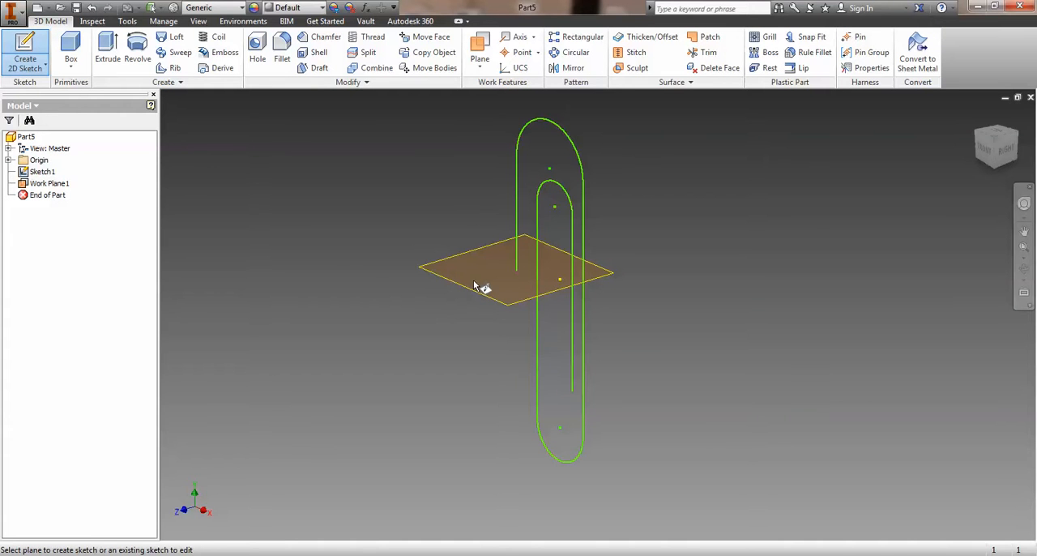
pyautogui.click(439, 281)
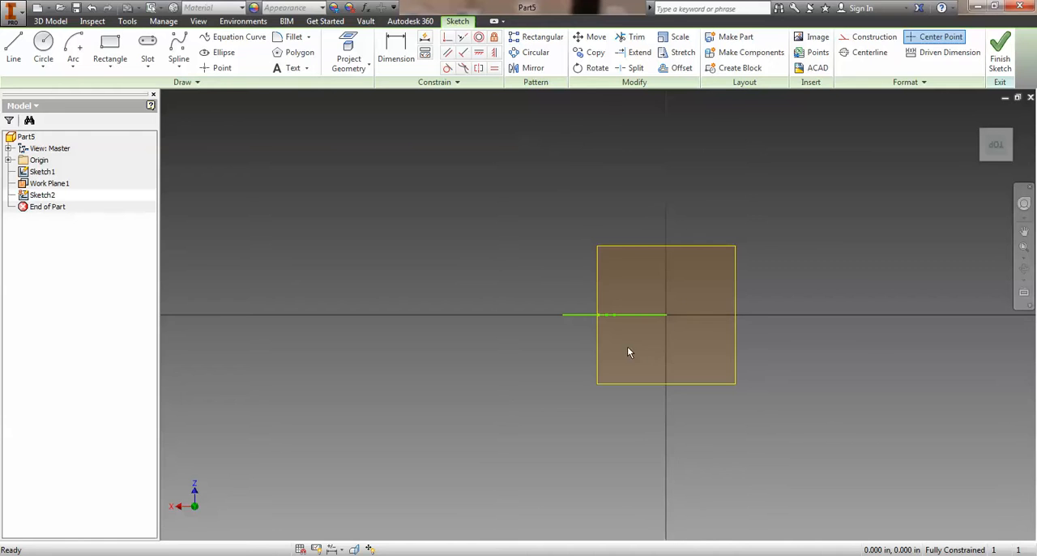
pyautogui.scroll(3, 627, 343)
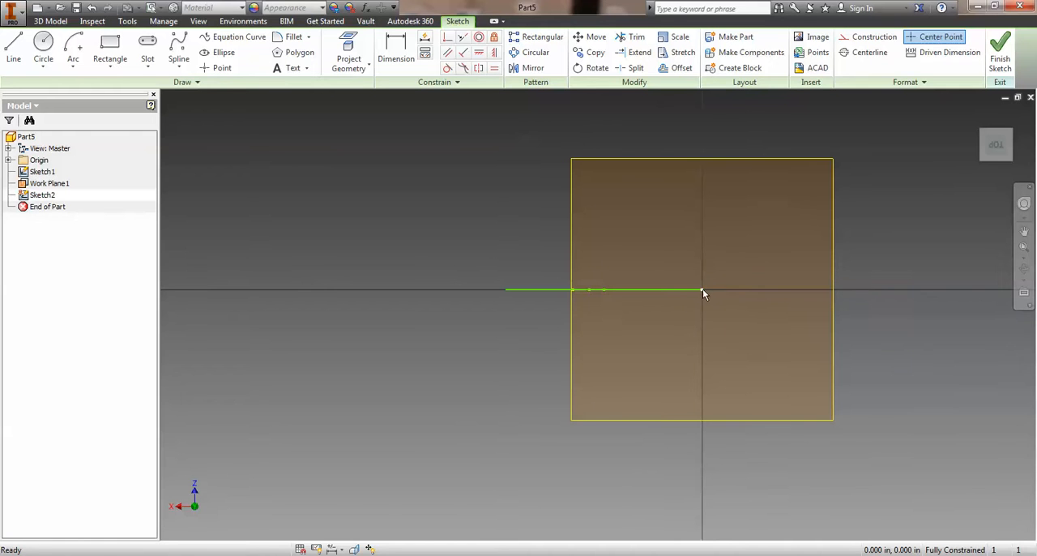
pyautogui.click(43, 48)
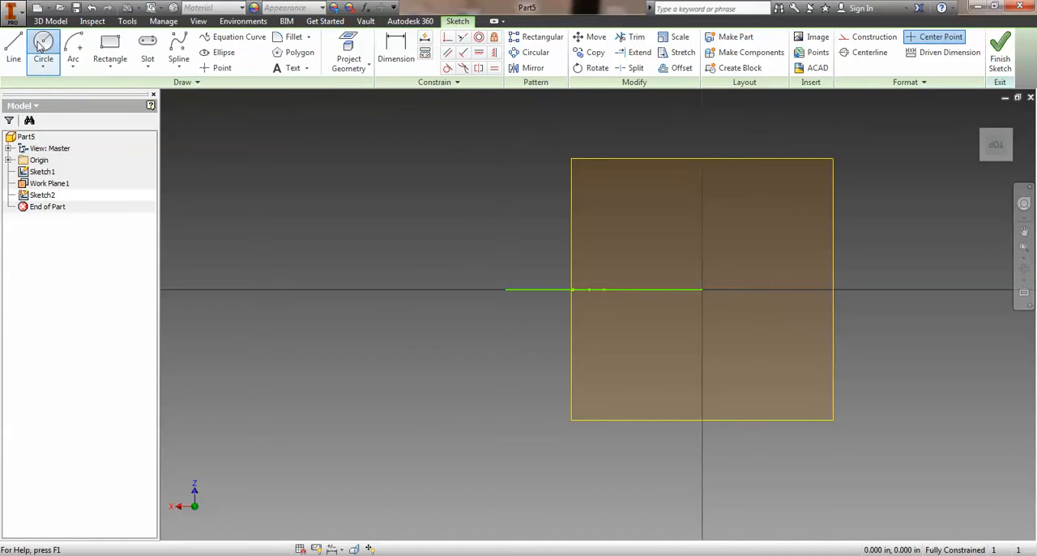
pyautogui.click(701, 290)
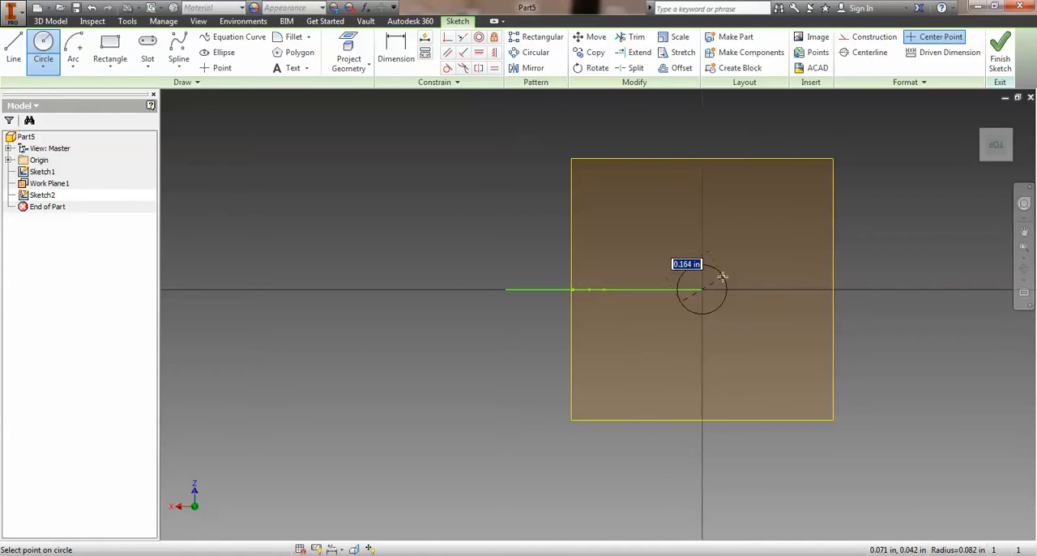
pyautogui.click(712, 279)
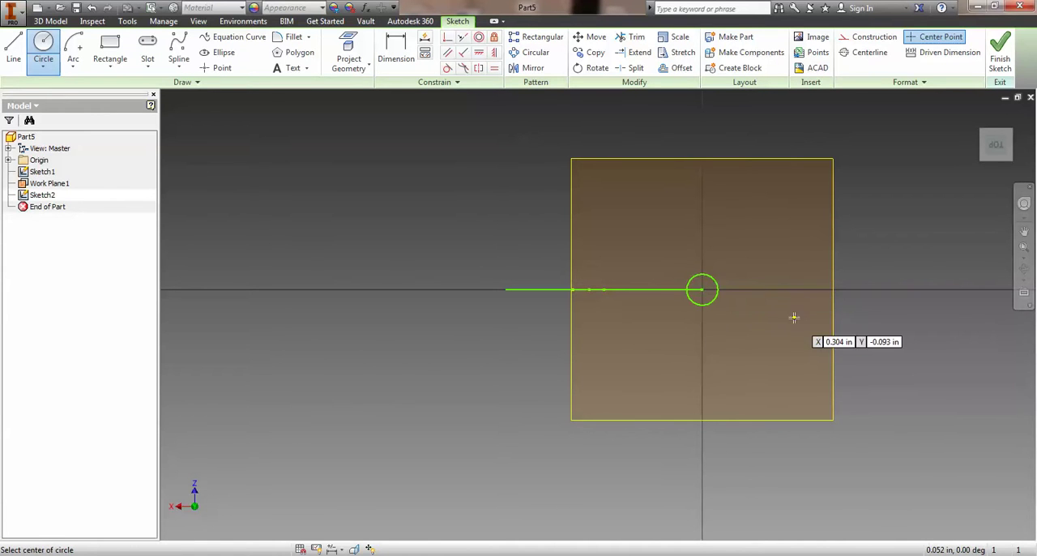
pyautogui.click(999, 50)
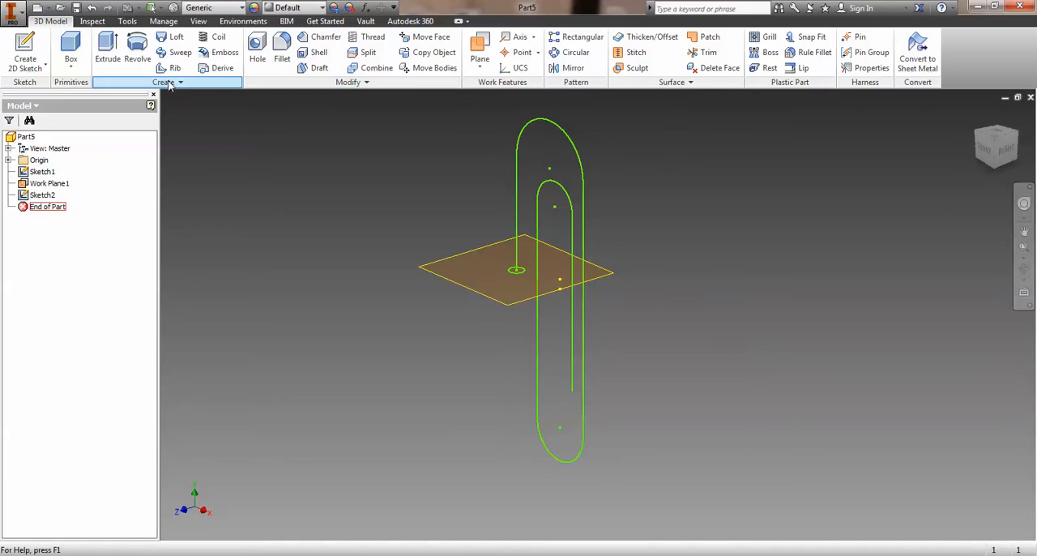
# Sweep the circle profile along the paperclip path to create solid Sweep1
pyautogui.click(175, 52)
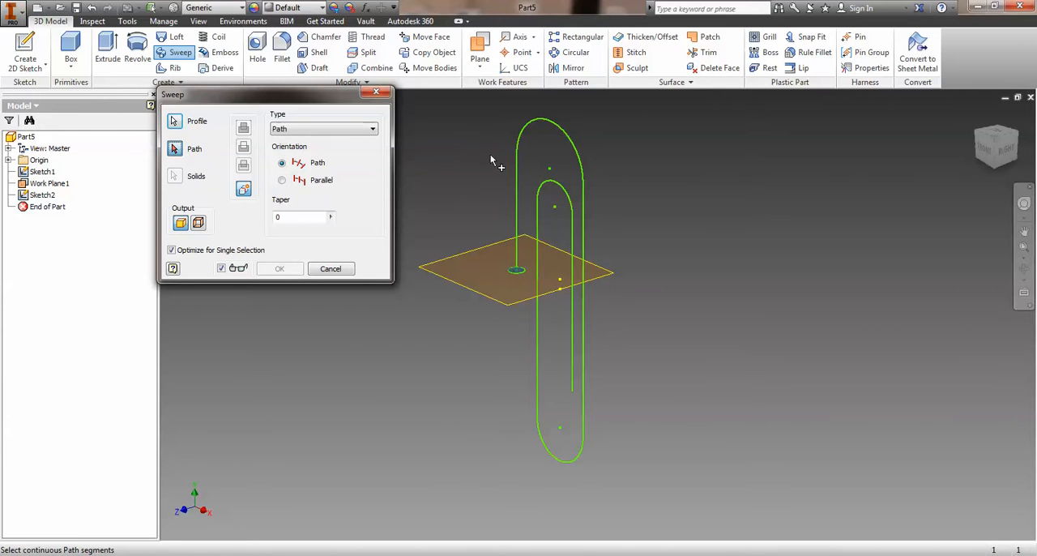
pyautogui.click(517, 162)
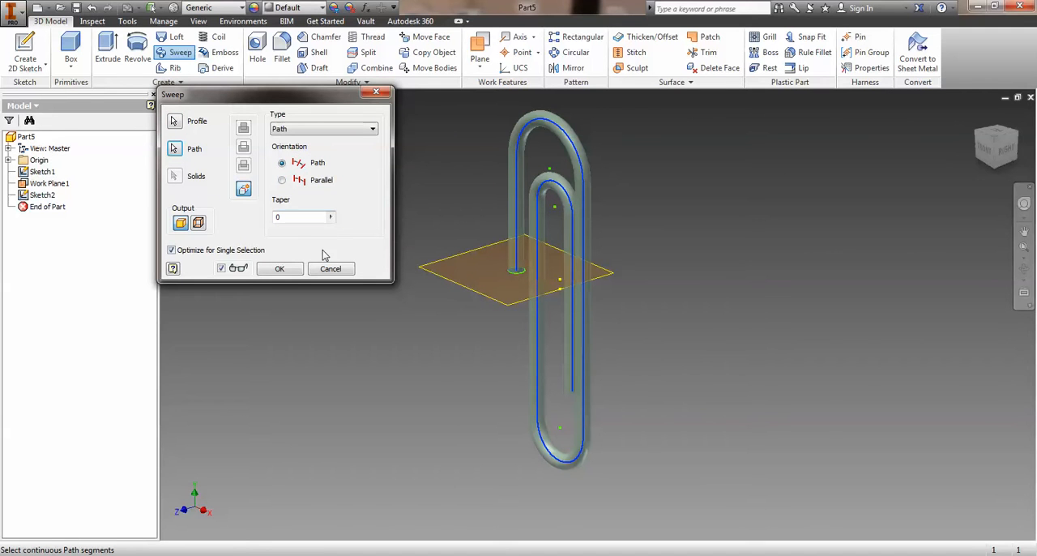
pyautogui.click(279, 269)
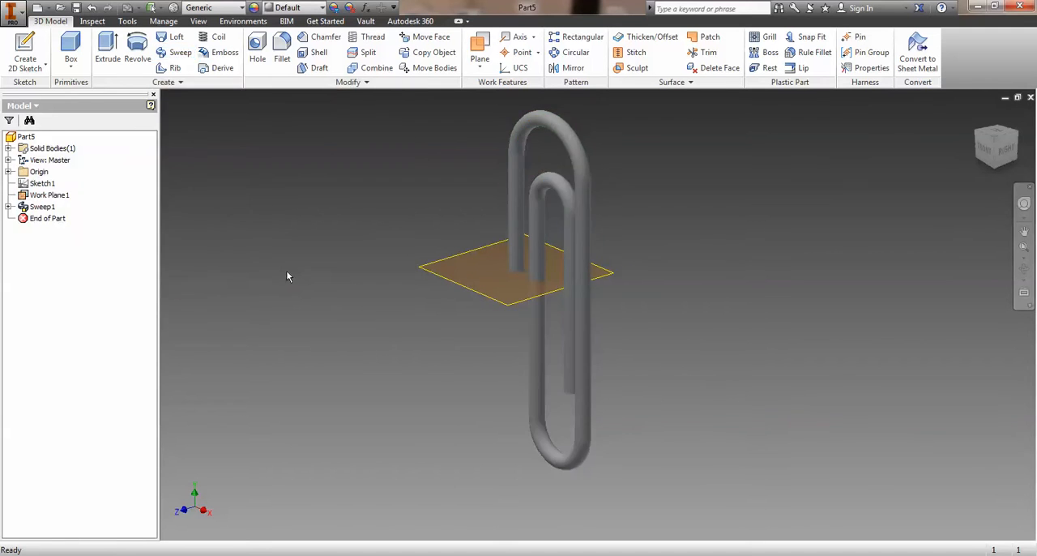
pyautogui.moveTo(988, 156); pyautogui.dragTo(1027, 153)
pyautogui.click(1028, 154)
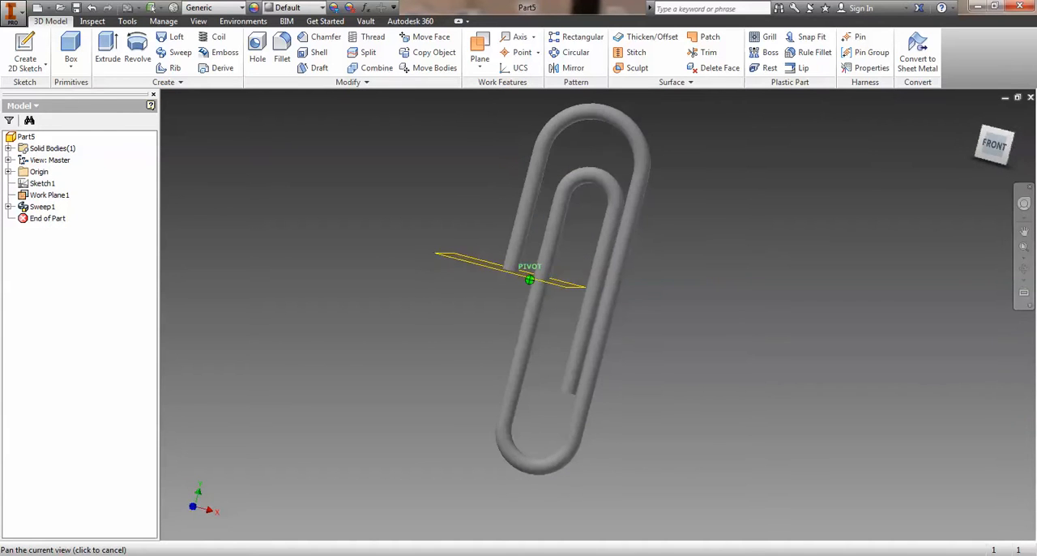
pyautogui.scroll(3, 578, 285)
pyautogui.scroll(3, 578, 285)
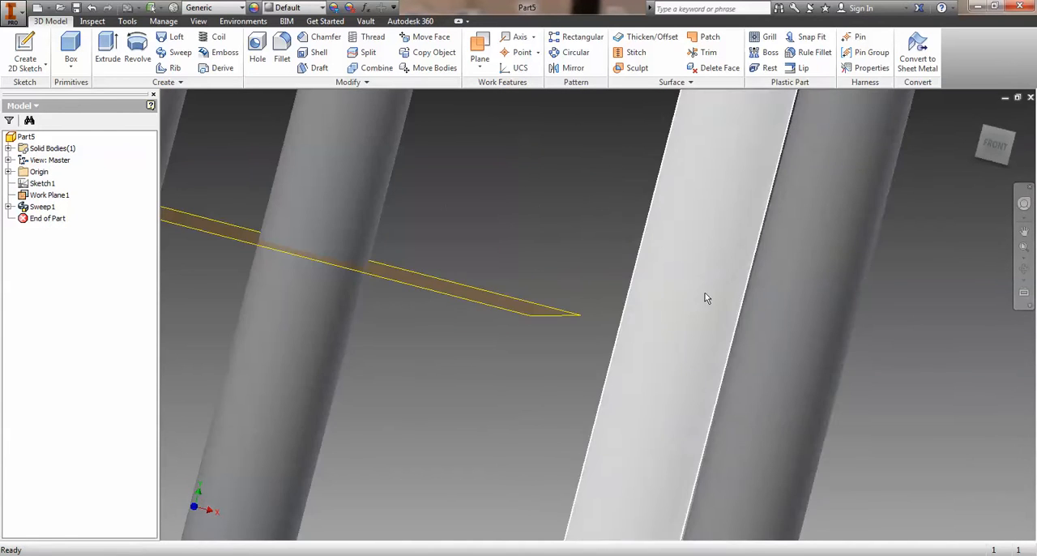
pyautogui.scroll(-2, 747, 300)
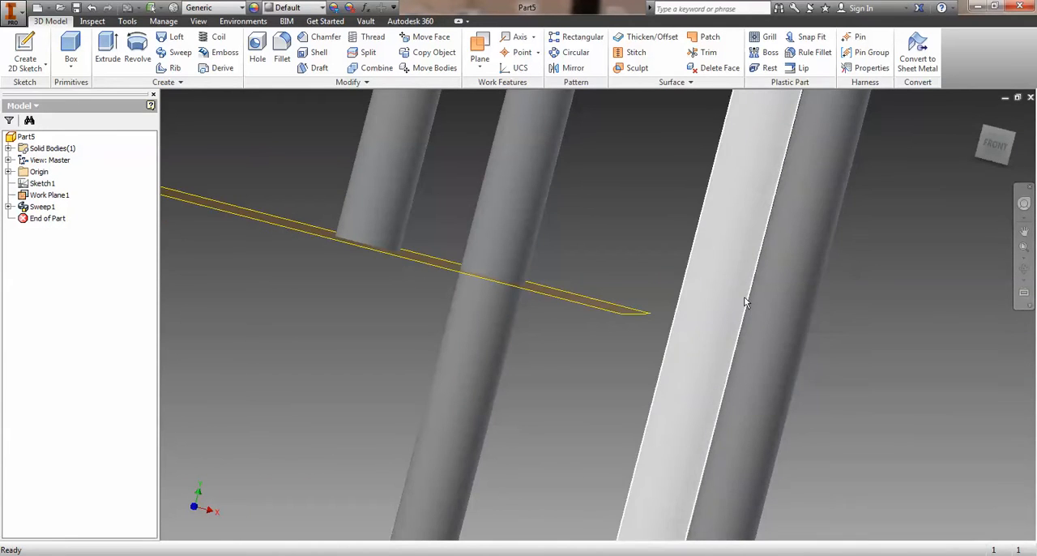
pyautogui.scroll(-4, 765, 303)
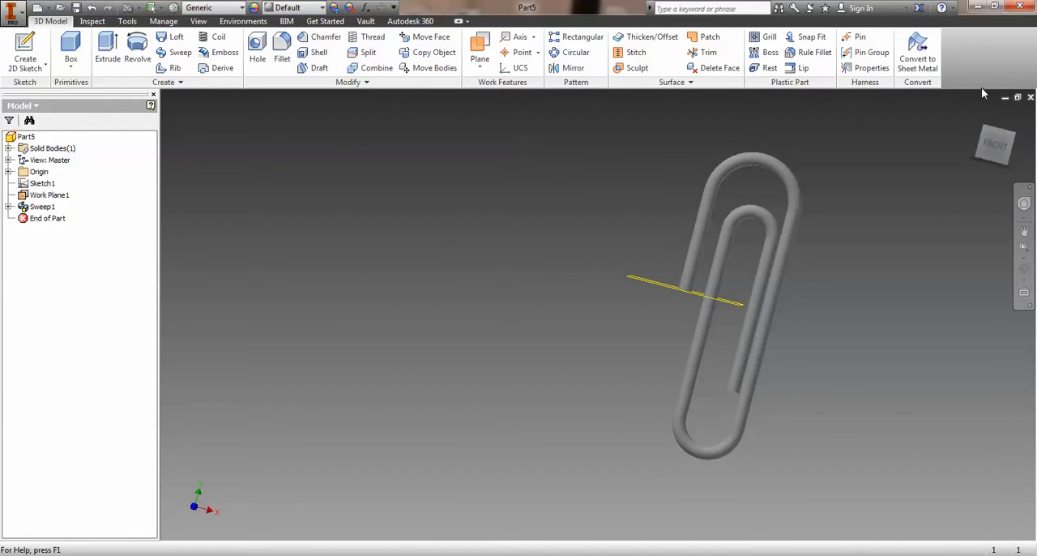
pyautogui.click(977, 115)
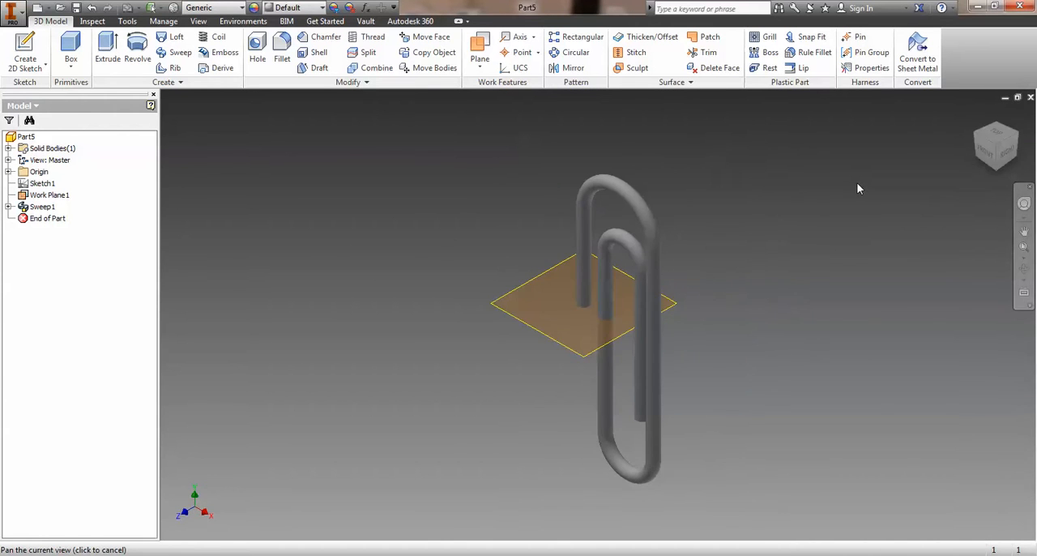